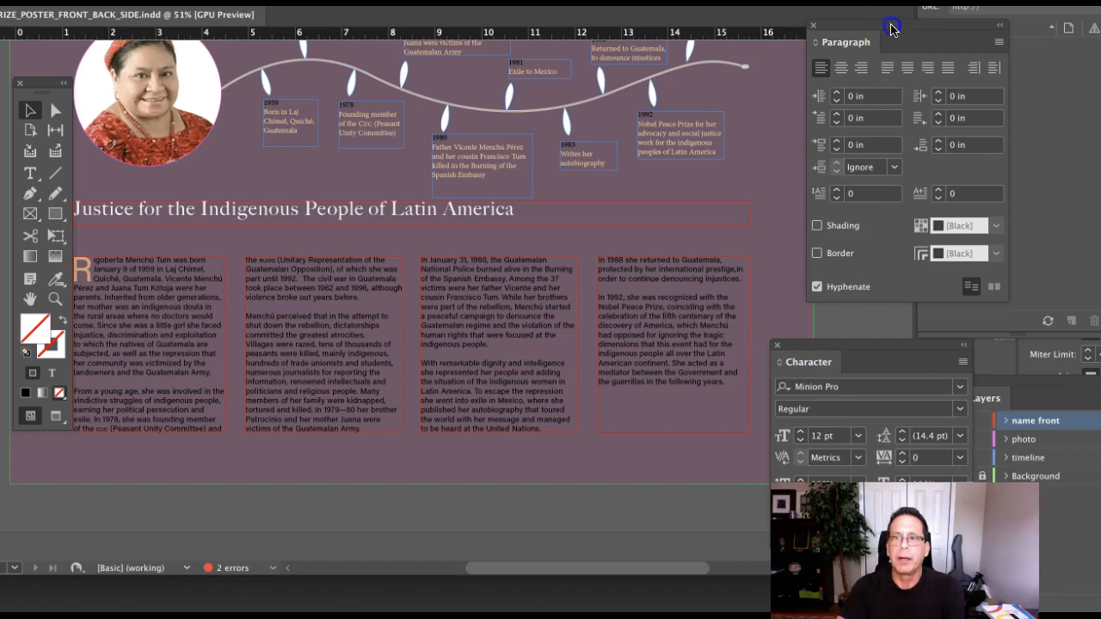
Move the Paragraph panel aside and select the whole four-column body story with the Type tool.
{"action": "left_click_drag", "start_coordinate": [890, 29], "coordinate": [865, 34]}
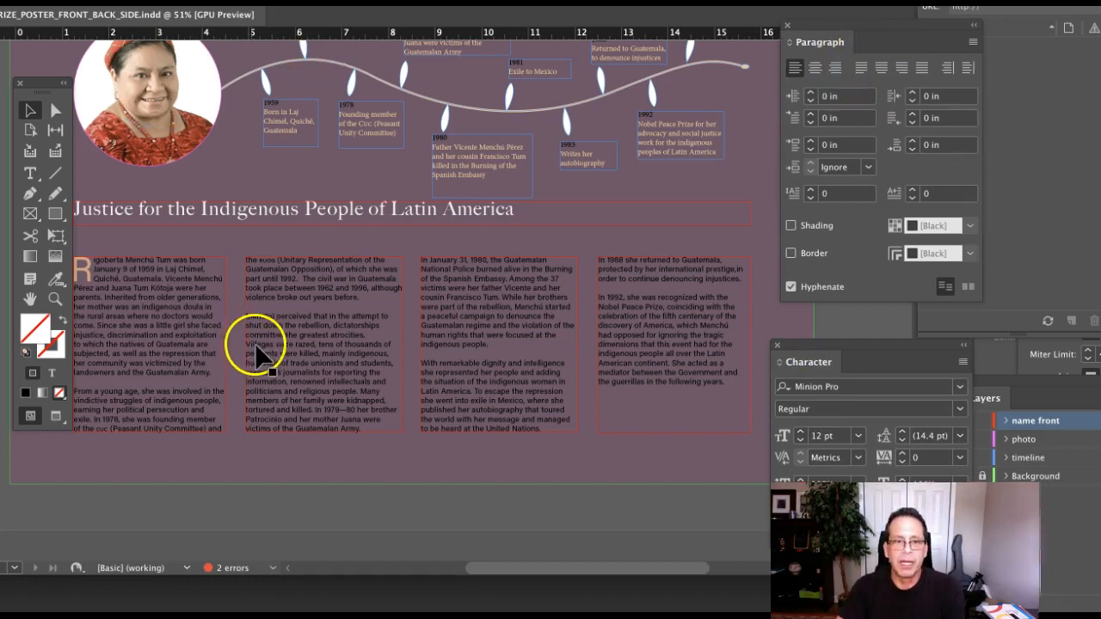
{"action": "left_click", "coordinate": [30, 176]}
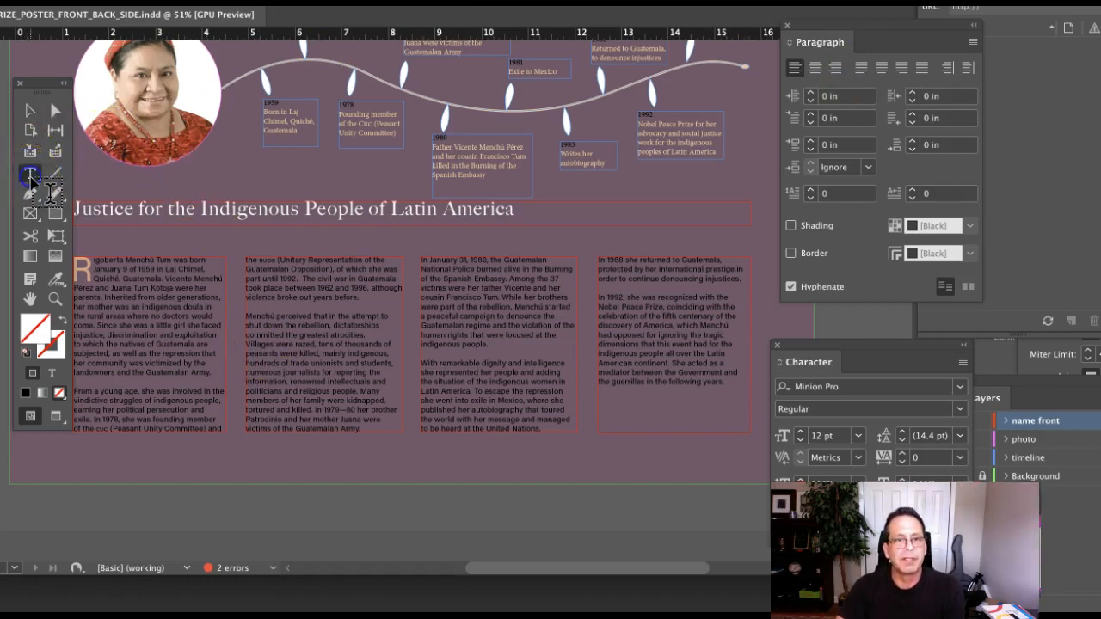
{"action": "left_click", "coordinate": [285, 344]}
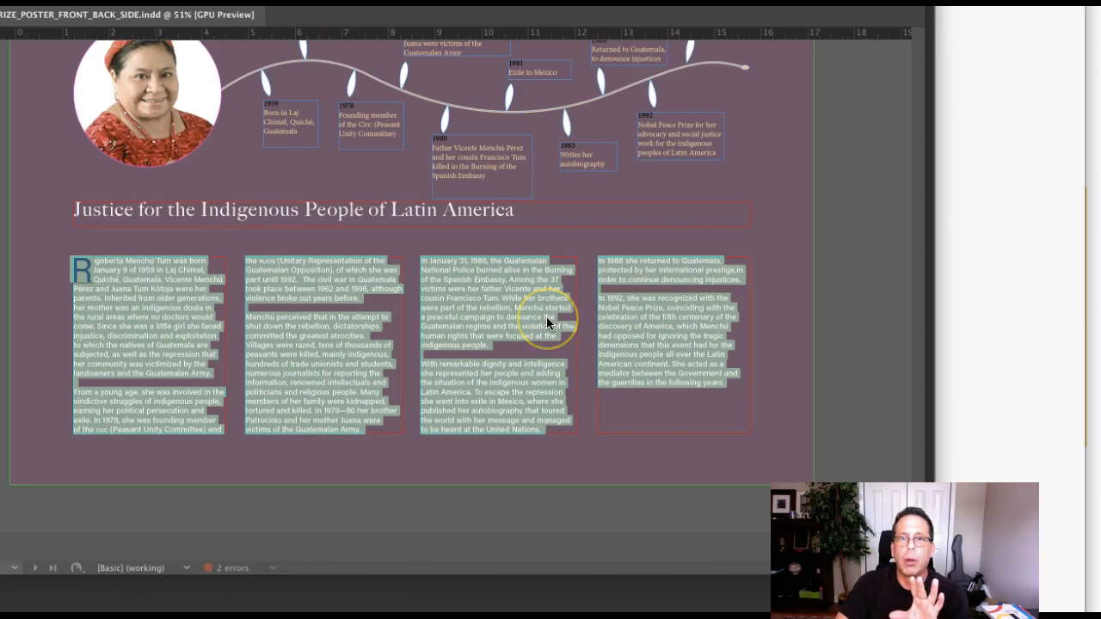
{"action": "left_click", "coordinate": [726, 195]}
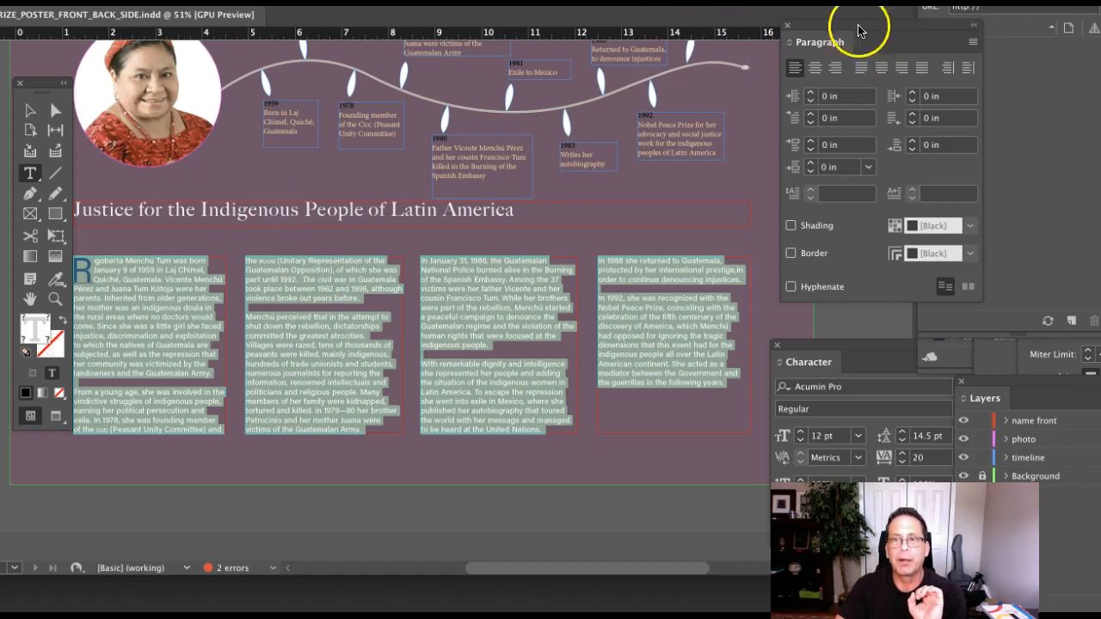
Apply Balance Ragged Lines to the body text, then bring up the Hyphenation settings.
{"action": "left_click", "coordinate": [973, 43]}
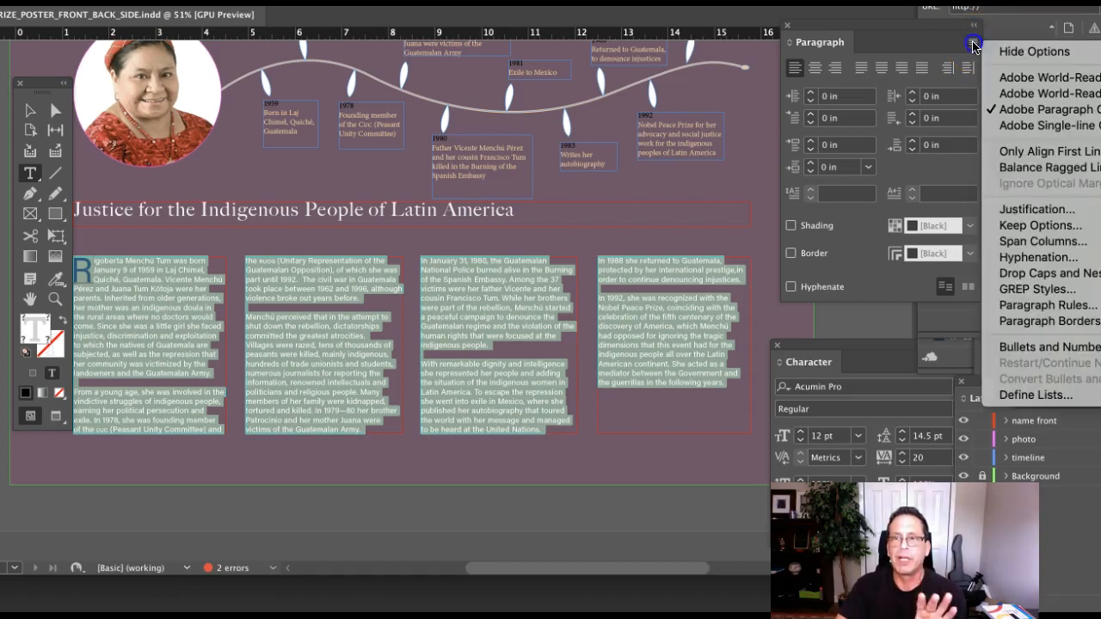
{"action": "left_click", "coordinate": [1023, 111]}
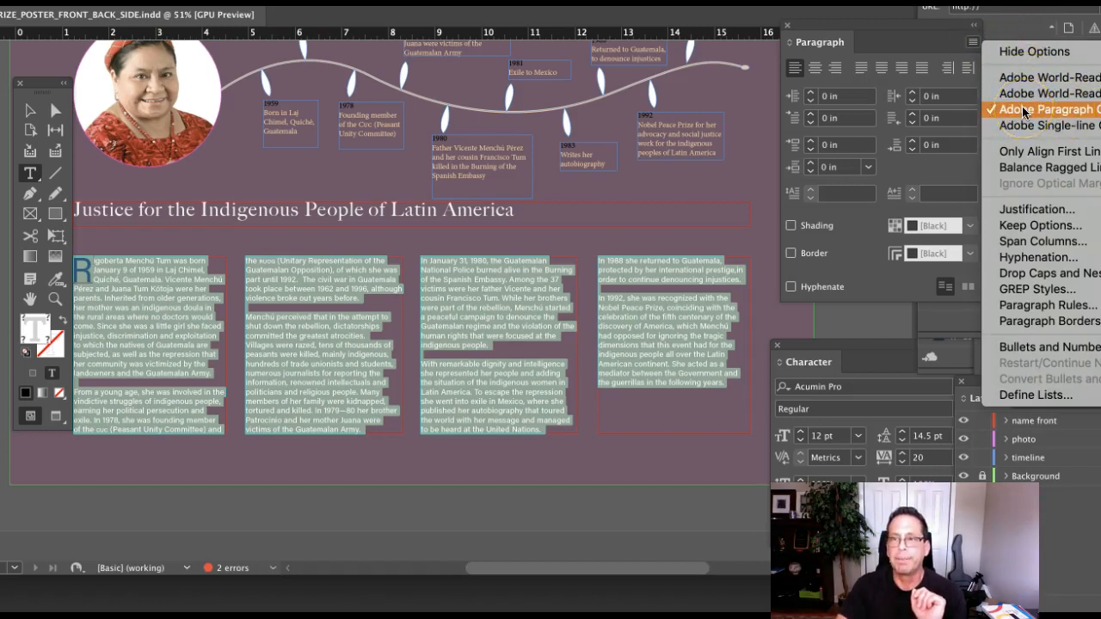
{"action": "left_click", "coordinate": [1043, 169]}
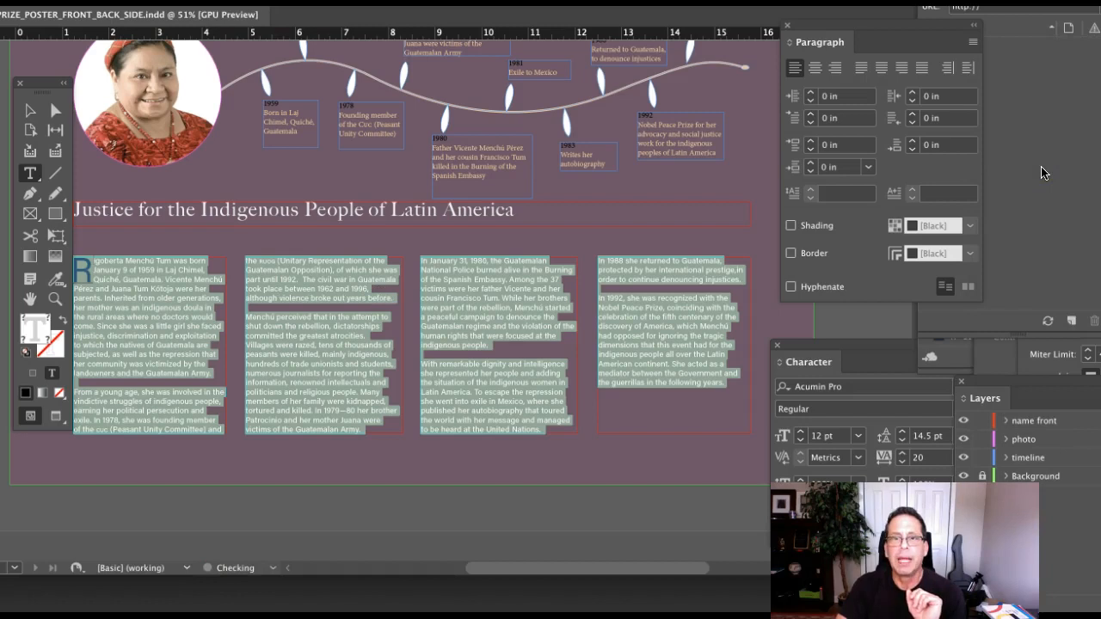
{"action": "left_click", "coordinate": [973, 41]}
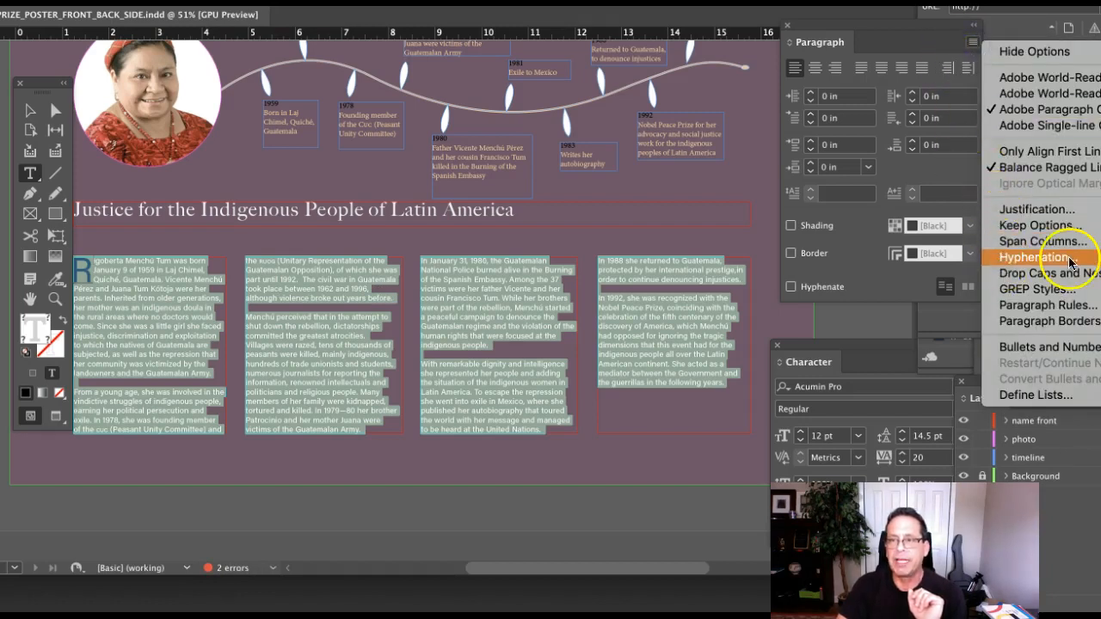
{"action": "left_click", "coordinate": [1009, 258]}
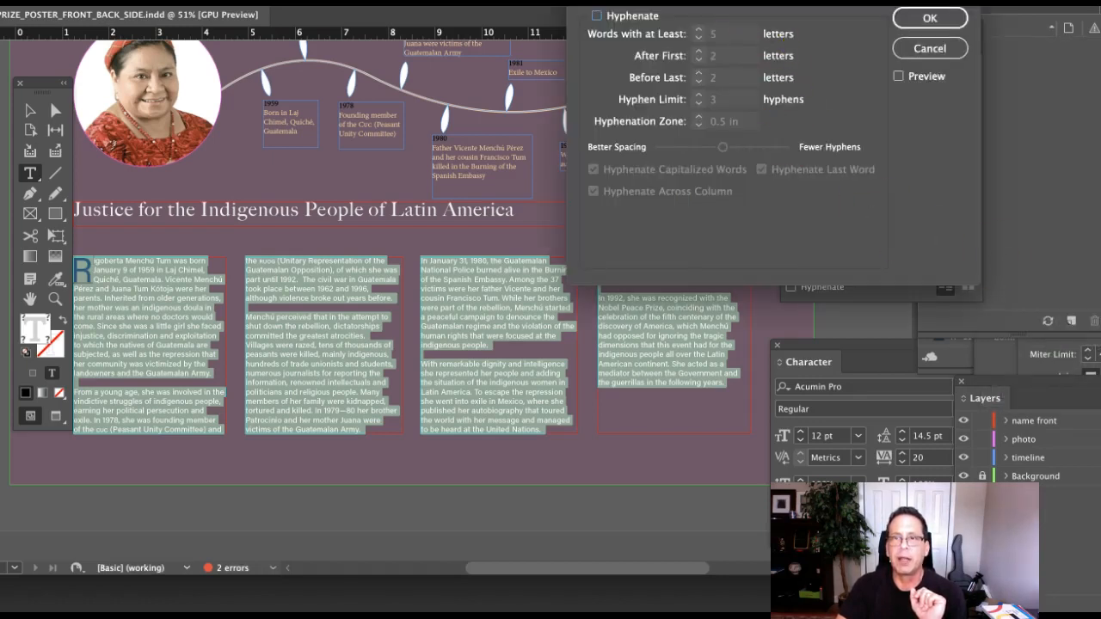
Leave Hyphenate unchecked in Hyphenation Settings and confirm with OK.
{"action": "left_click_drag", "start_coordinate": [706, 0], "coordinate": [696, 31]}
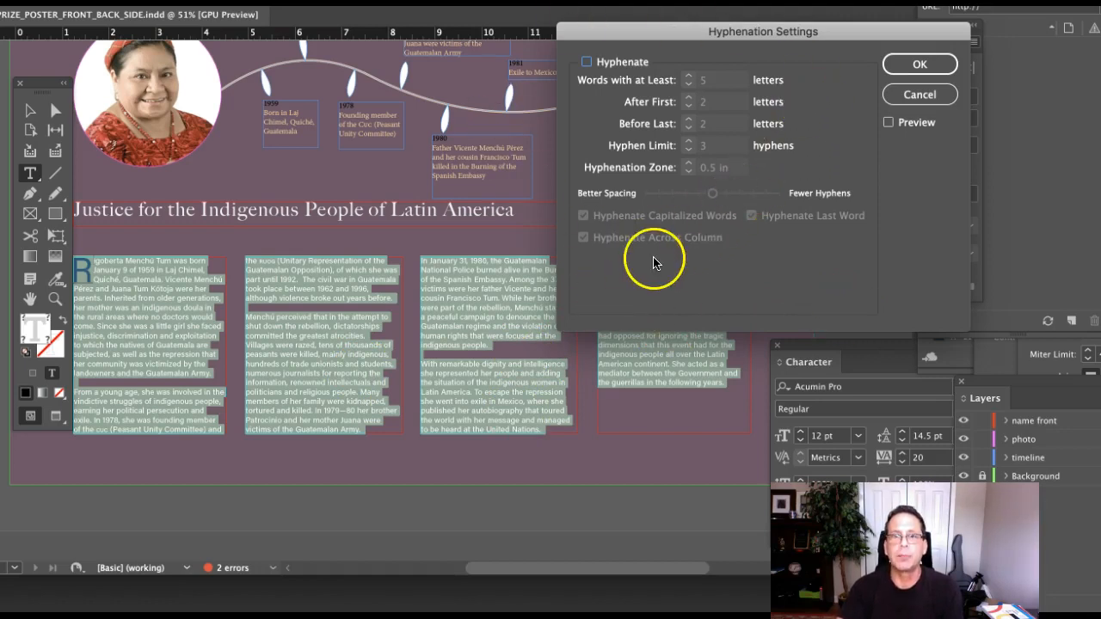
{"action": "left_click", "coordinate": [917, 69]}
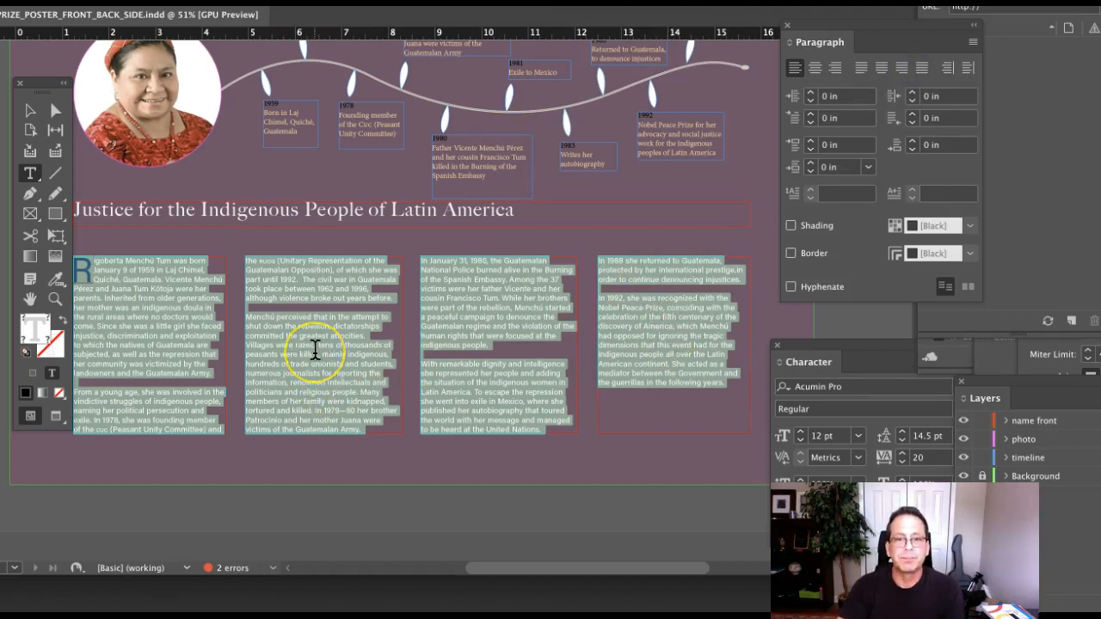
Deselect the body text and switch to the Selection tool.
{"action": "left_click", "coordinate": [314, 348]}
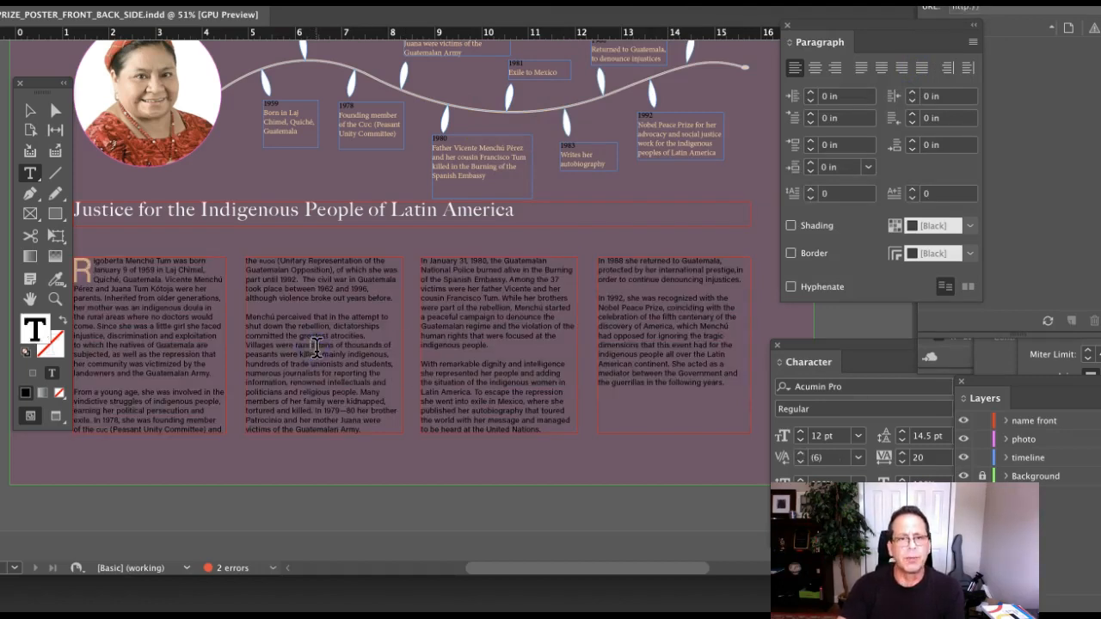
{"action": "scroll", "coordinate": [317, 347], "scroll_direction": "left", "scroll_amount": 1}
{"action": "scroll", "coordinate": [316, 347], "scroll_direction": "left", "scroll_amount": 1}
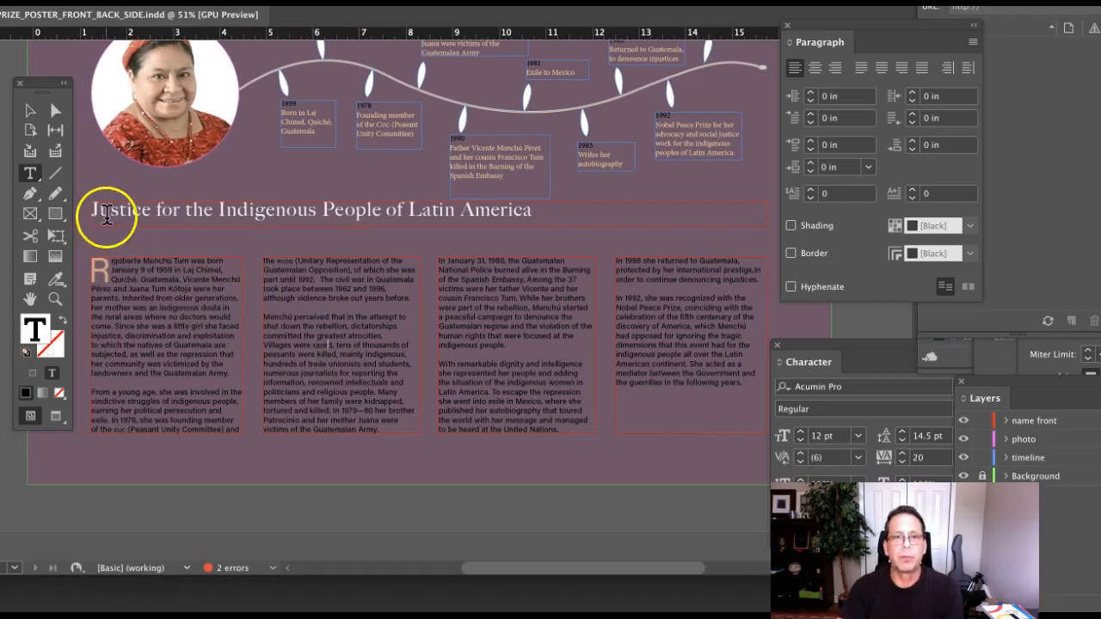
{"action": "left_click", "coordinate": [27, 112]}
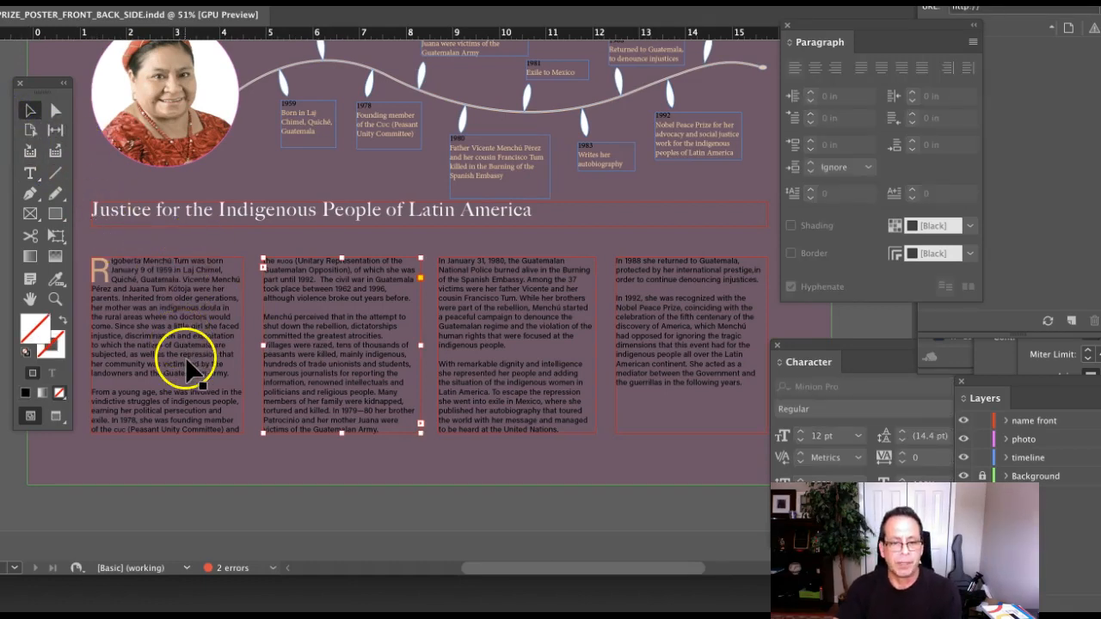
Zoom in on the first two columns to 100% actual size and return to the Type tool.
{"action": "left_click", "coordinate": [235, 359], "text": "super"}
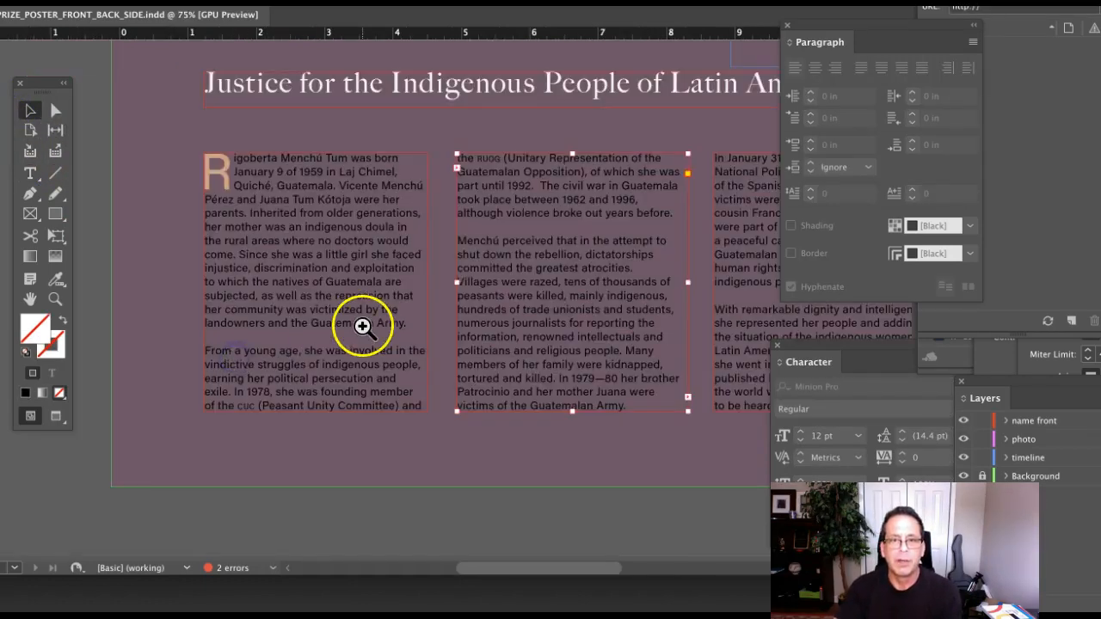
{"action": "left_click", "coordinate": [362, 327], "text": "super"}
{"action": "scroll", "coordinate": [383, 302], "scroll_direction": "right", "scroll_amount": 5}
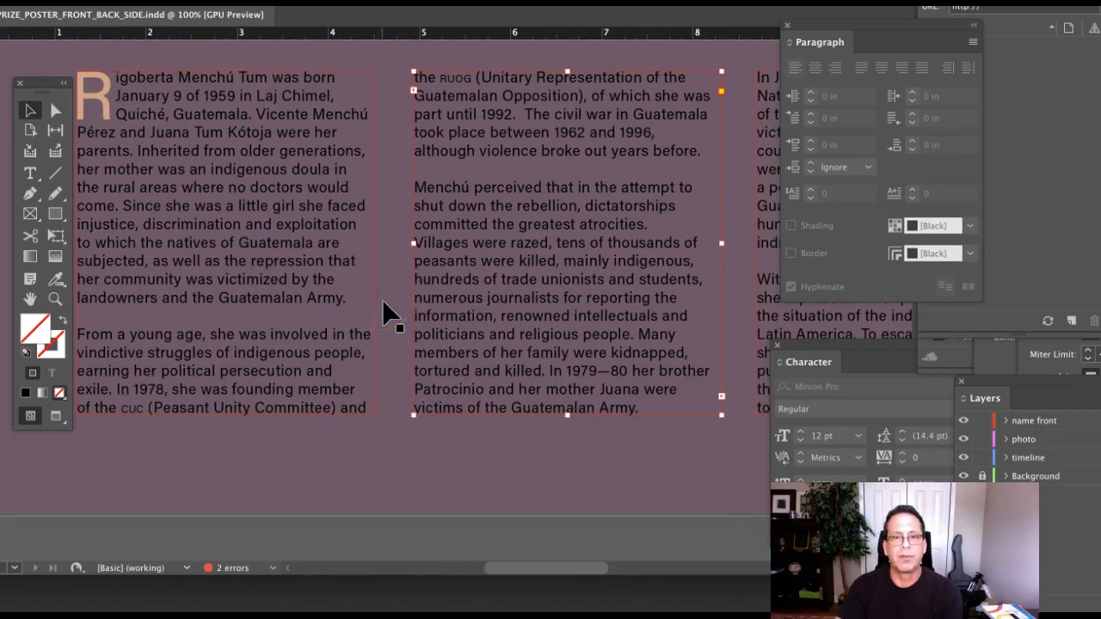
{"action": "scroll", "coordinate": [382, 309], "scroll_direction": "left", "scroll_amount": 3}
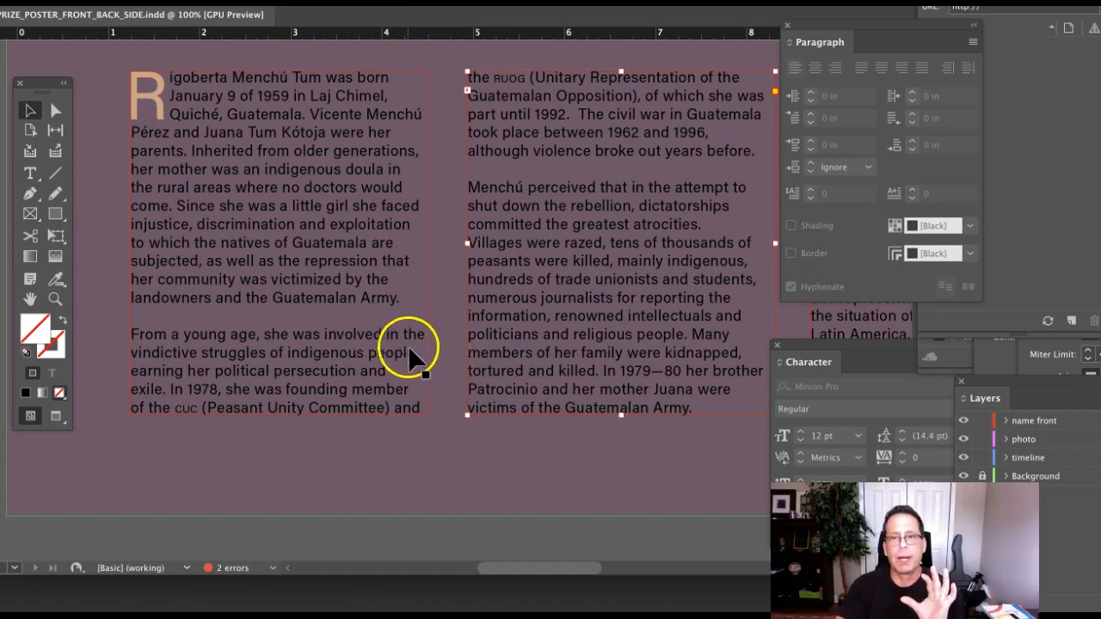
{"action": "scroll", "coordinate": [408, 331], "scroll_direction": "right", "scroll_amount": 1}
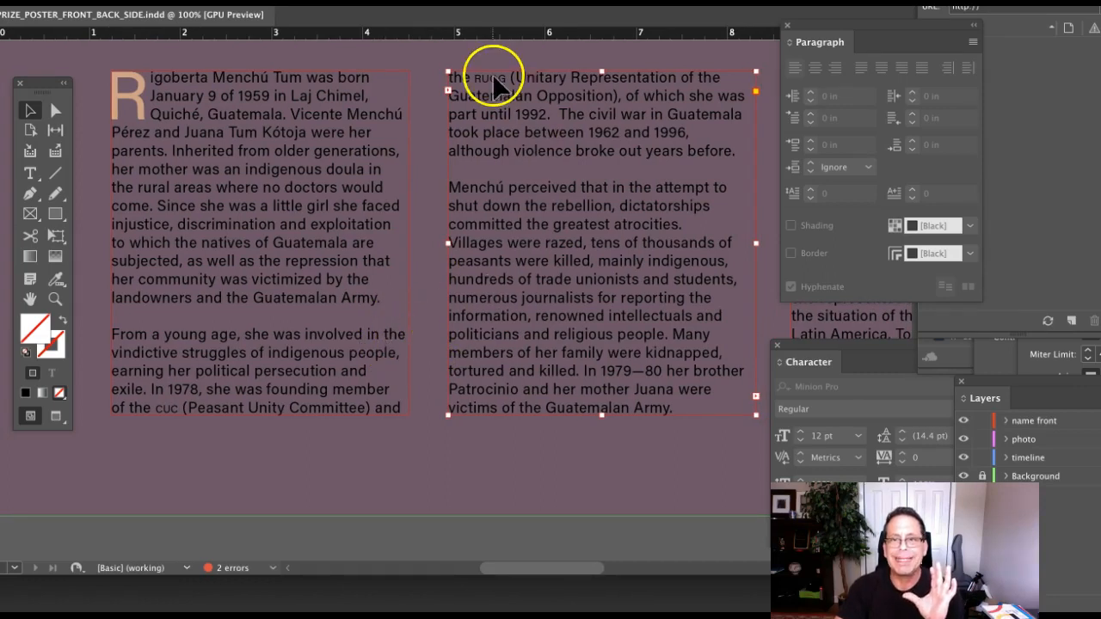
{"action": "left_click", "coordinate": [662, 317]}
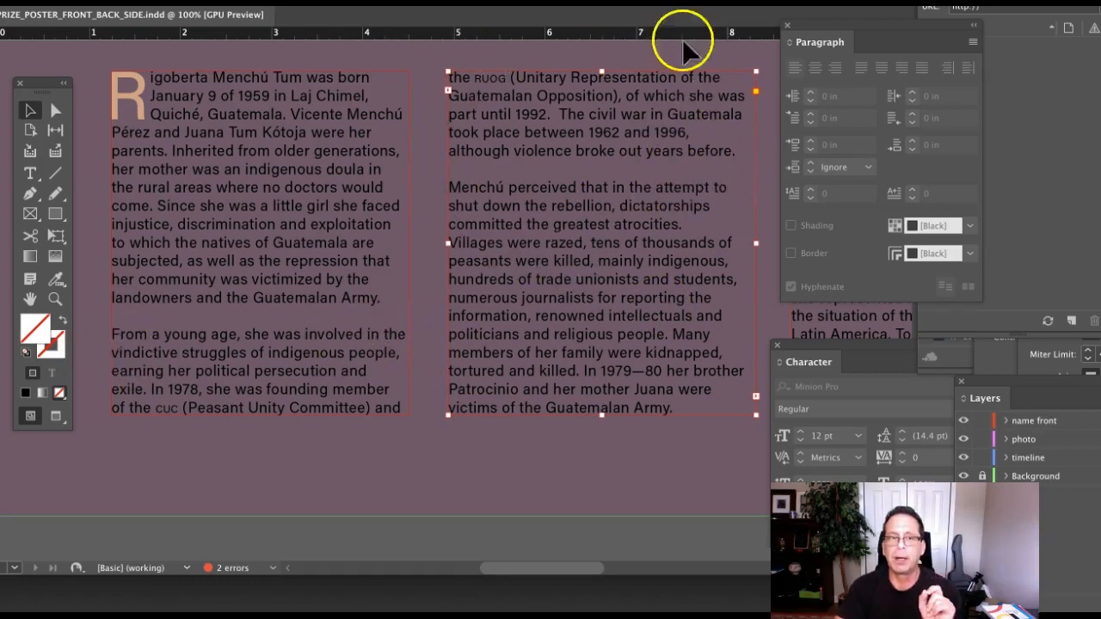
{"action": "left_click", "coordinate": [30, 176]}
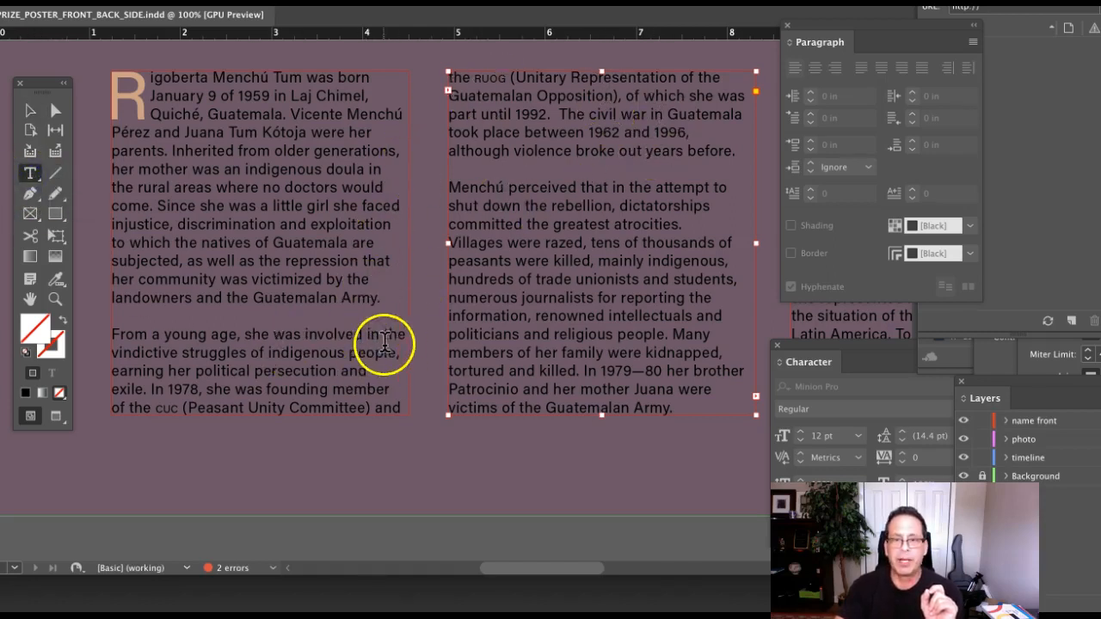
Try a forced line break before the word 'the' in the column text, then undo it.
{"action": "left_click", "coordinate": [385, 337]}
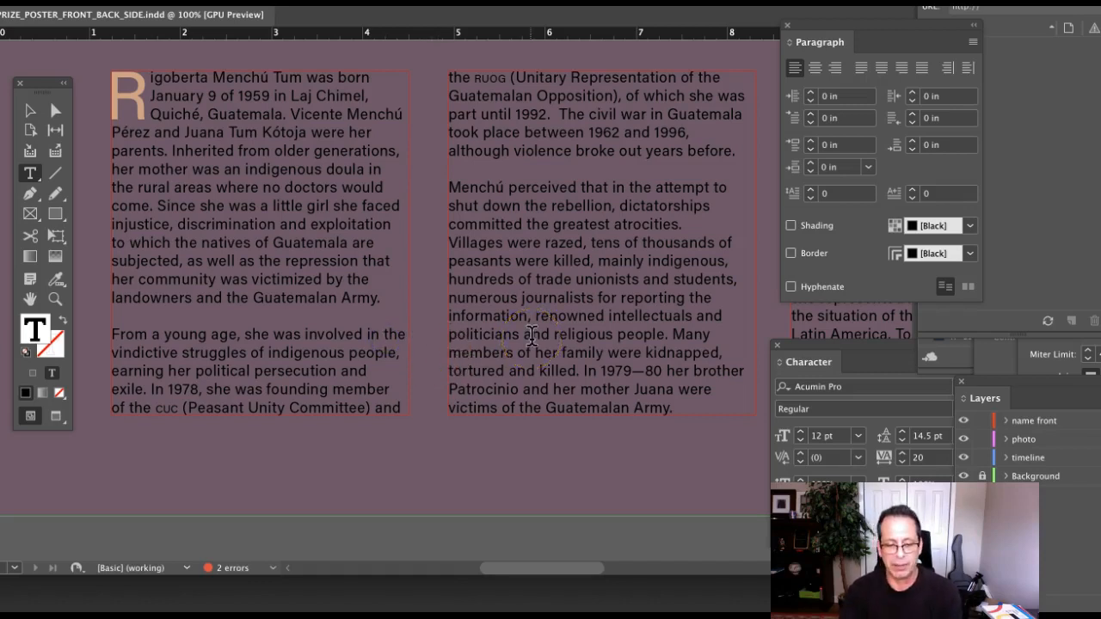
{"action": "key", "text": "Return"}
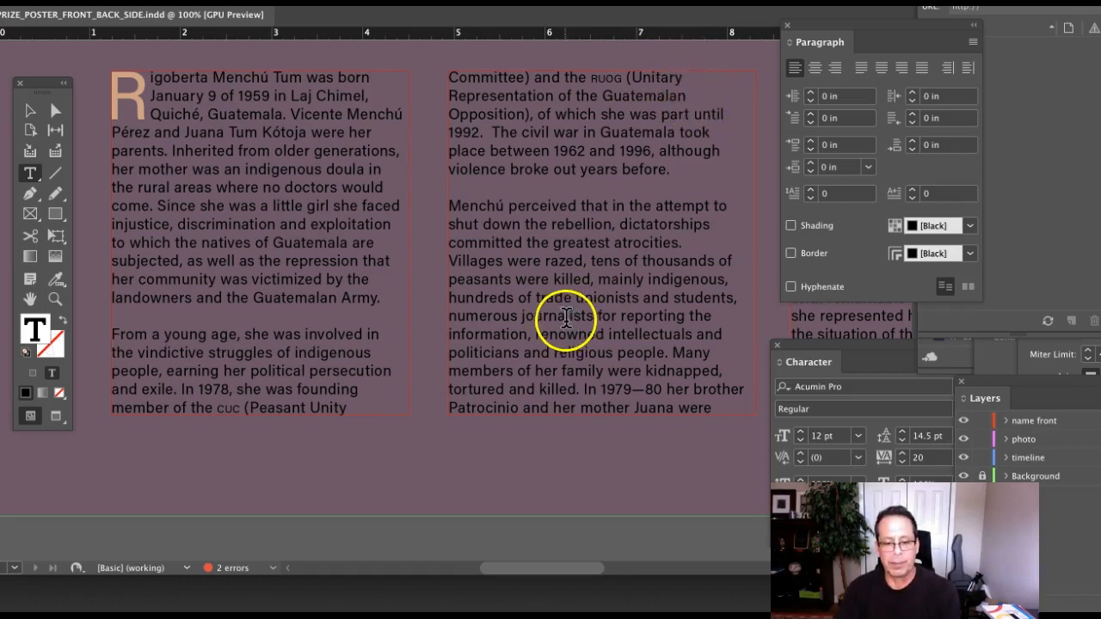
{"action": "key", "text": "super+z"}
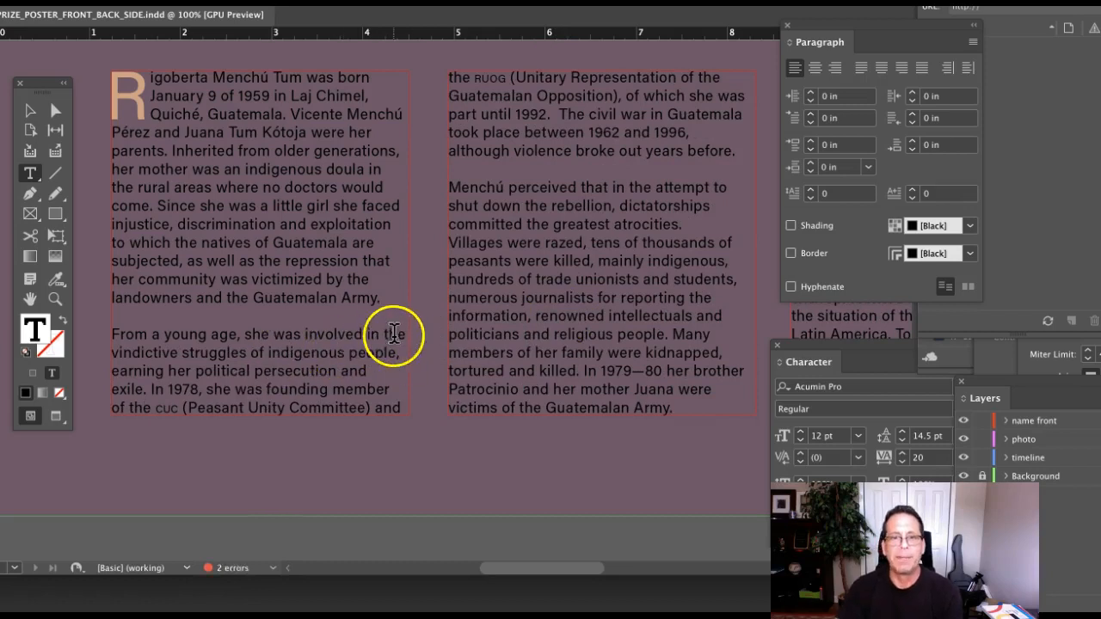
In the fourth column, try a Shift+Enter line break before 'and', then undo it.
{"action": "scroll", "coordinate": [503, 311], "scroll_direction": "right", "scroll_amount": 3}
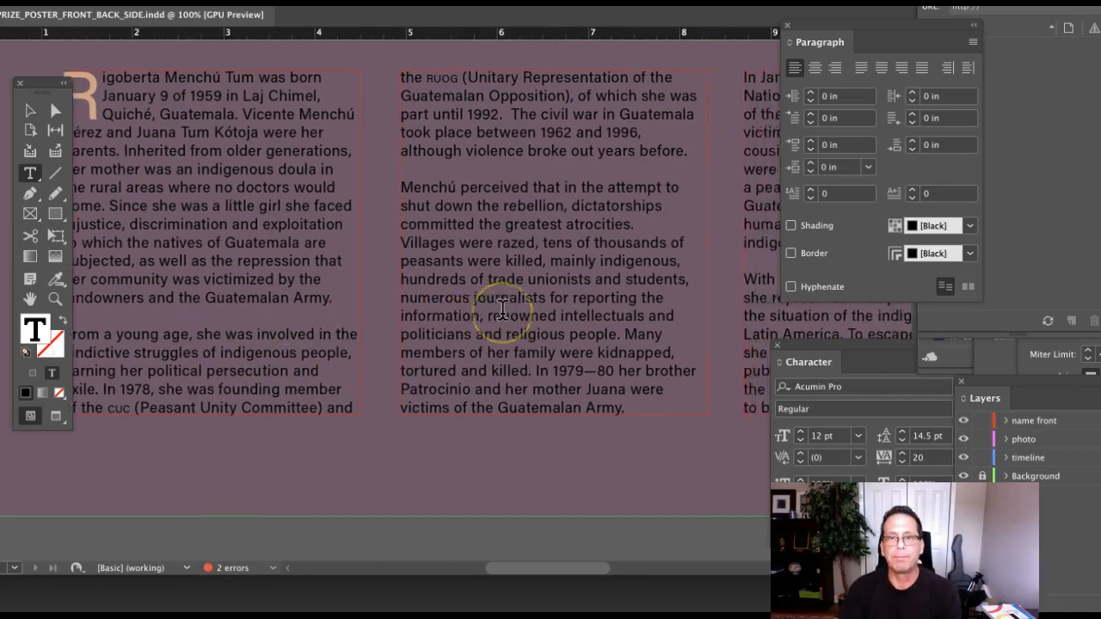
{"action": "scroll", "coordinate": [503, 312], "scroll_direction": "right", "scroll_amount": 10}
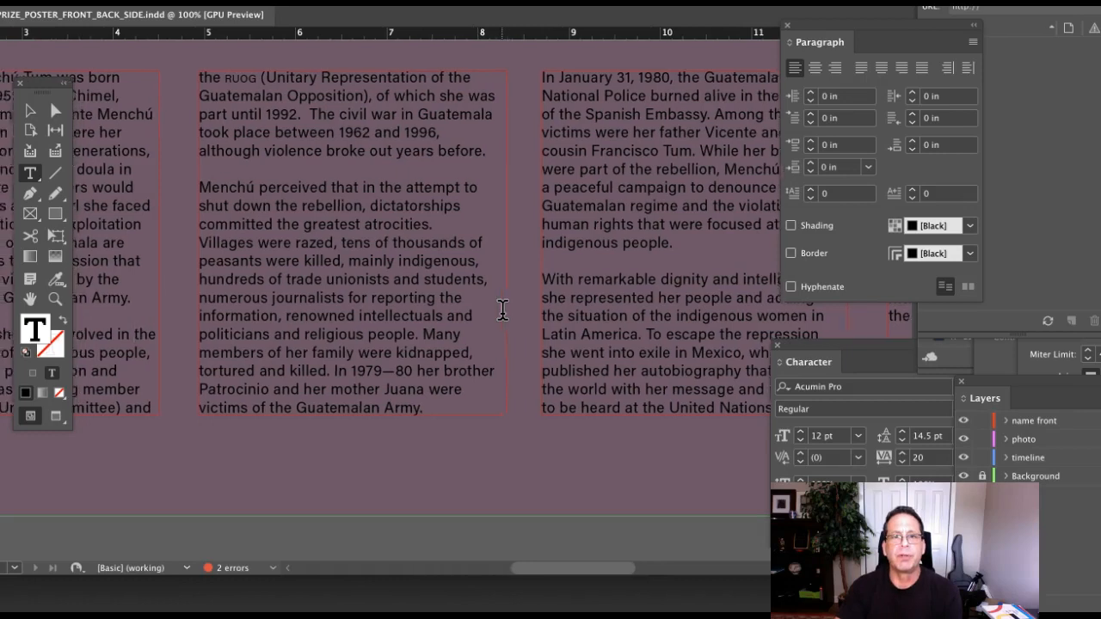
{"action": "scroll", "coordinate": [406, 344], "scroll_direction": "right", "scroll_amount": 11}
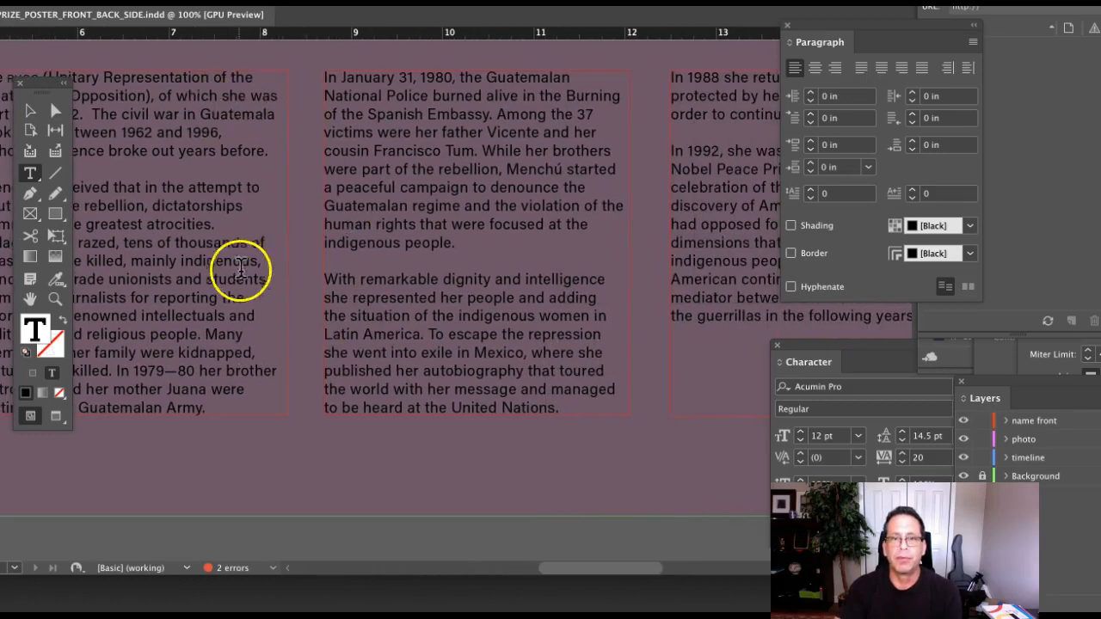
{"action": "scroll", "coordinate": [241, 270], "scroll_direction": "right", "scroll_amount": 4}
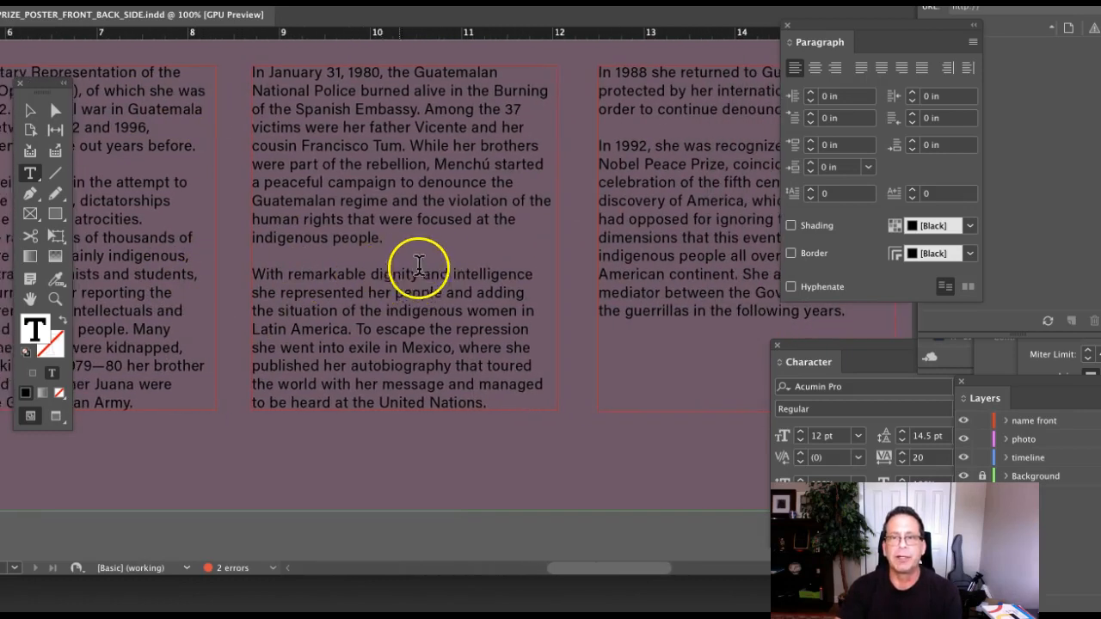
{"action": "scroll", "coordinate": [437, 270], "scroll_direction": "right", "scroll_amount": 1}
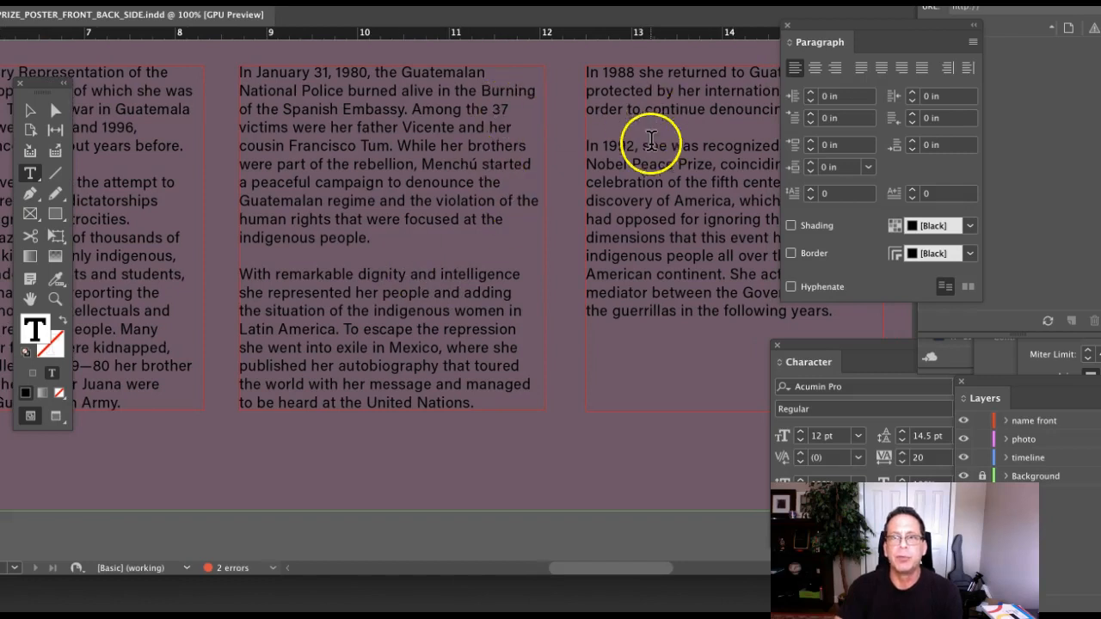
{"action": "scroll", "coordinate": [651, 140], "scroll_direction": "right", "scroll_amount": 10}
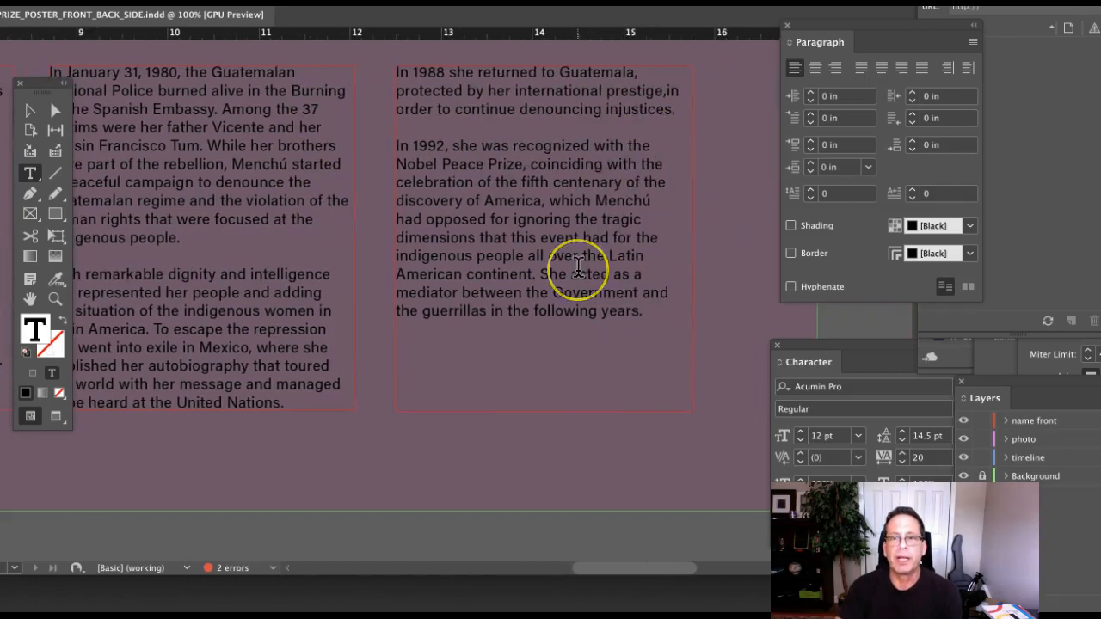
{"action": "scroll", "coordinate": [579, 270], "scroll_direction": "left", "scroll_amount": 8}
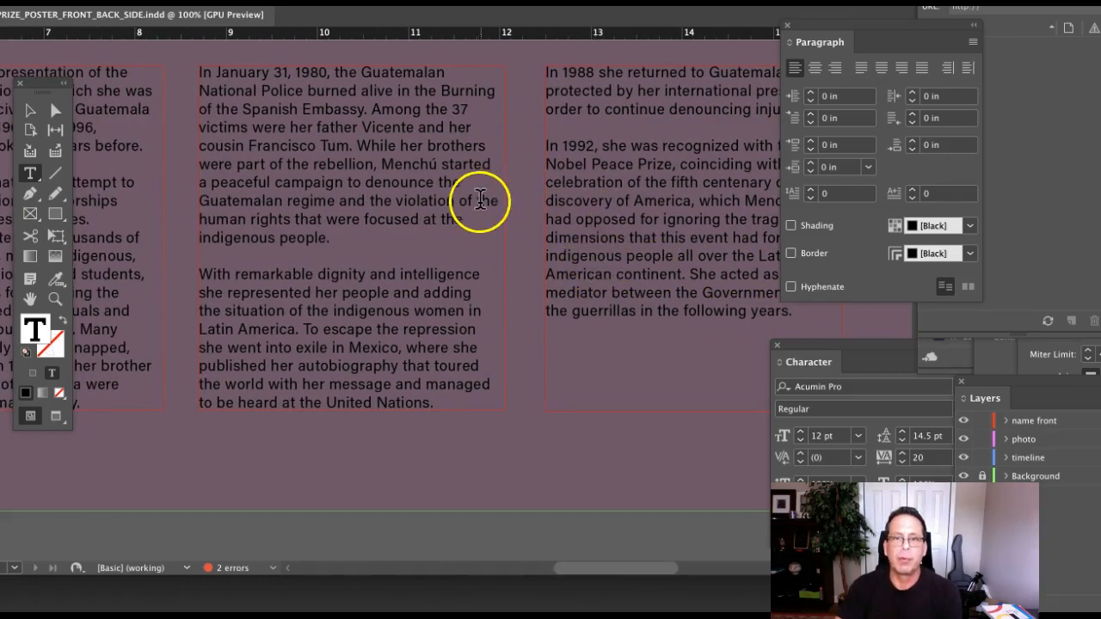
{"action": "left_click", "coordinate": [478, 206]}
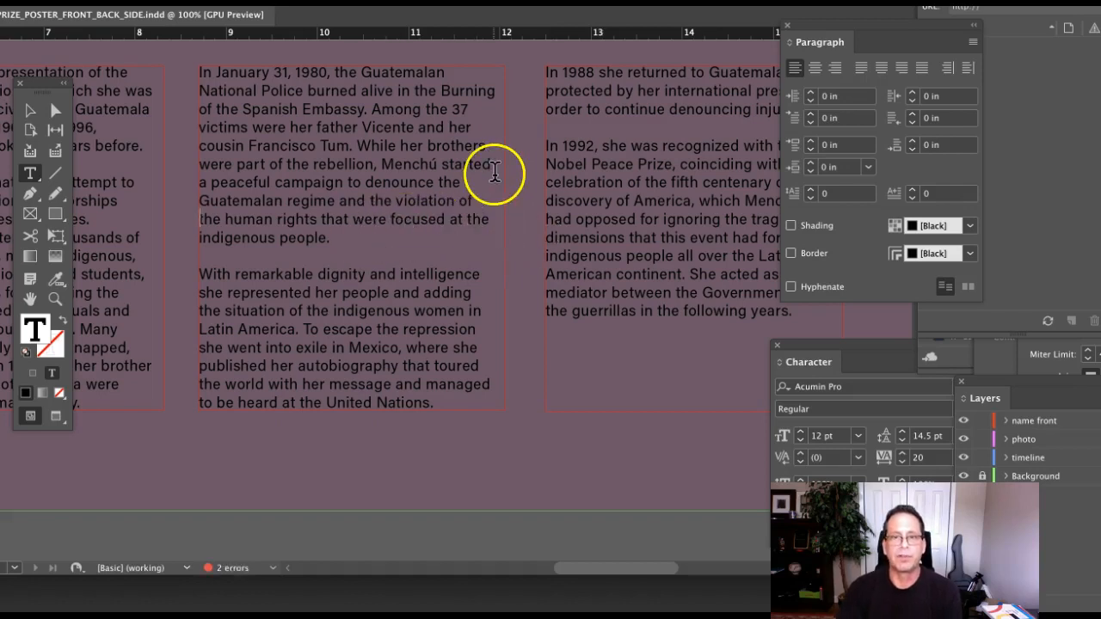
{"action": "scroll", "coordinate": [449, 276], "scroll_direction": "right", "scroll_amount": 5}
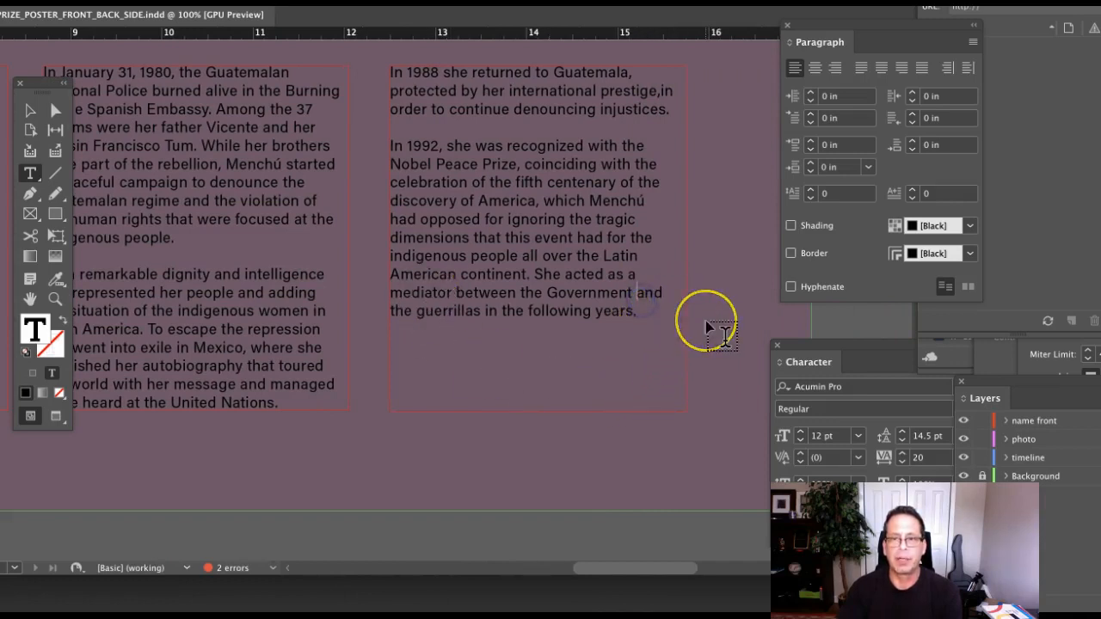
{"action": "key", "text": "shift+Return"}
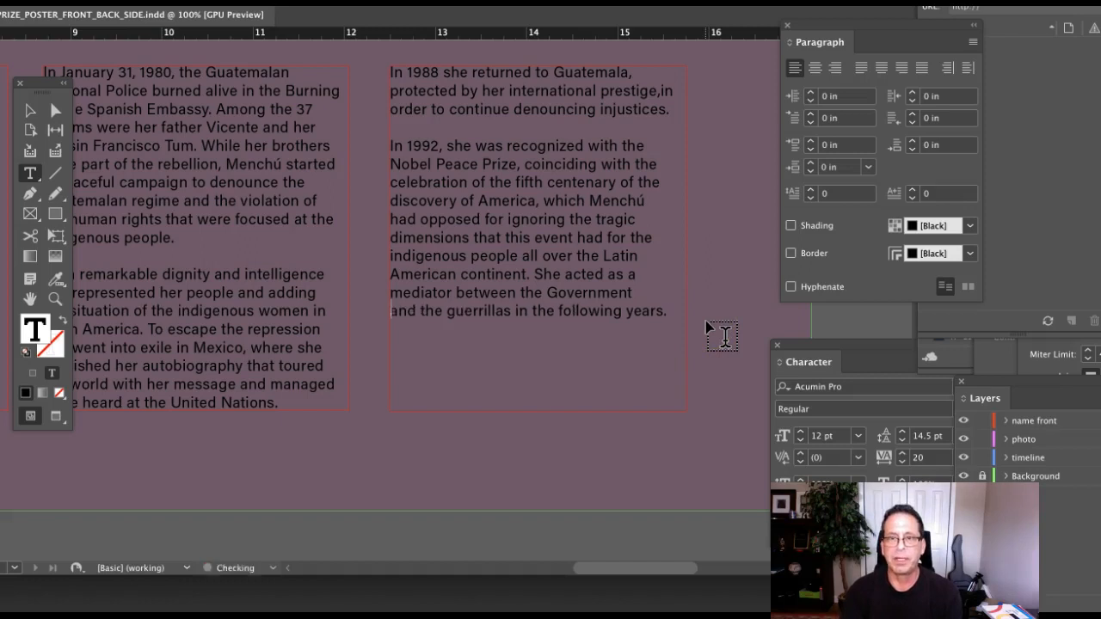
{"action": "left_click", "coordinate": [628, 321]}
{"action": "left_click", "coordinate": [819, 288]}
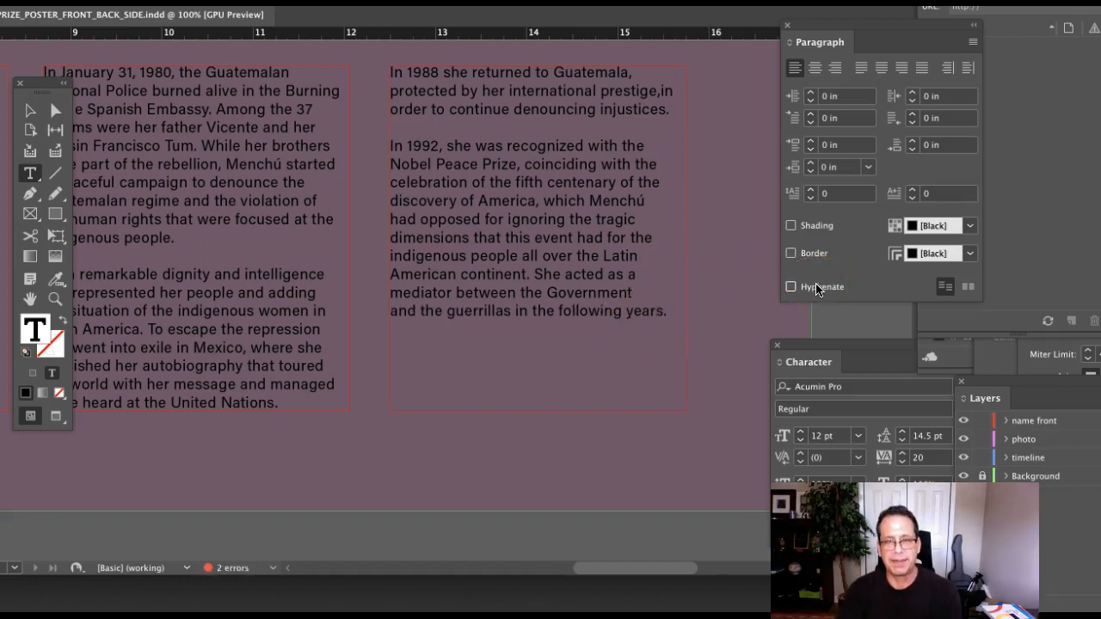
{"action": "key", "text": "super+z"}
{"action": "left_click", "coordinate": [730, 304]}
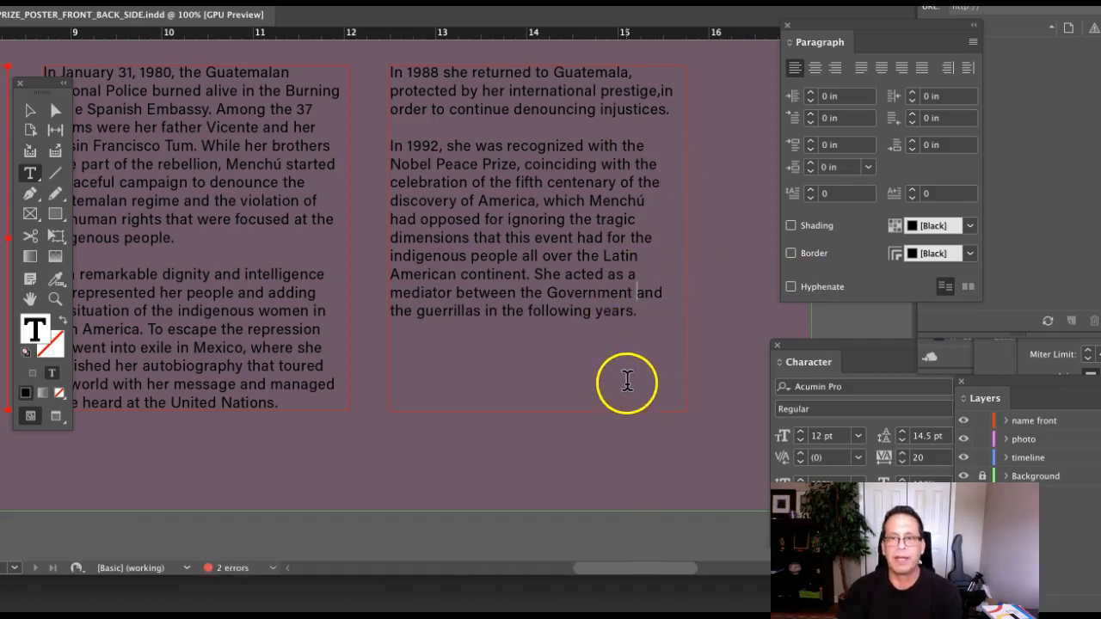
Switch to the Selection tool, deselect the frame, and expand the Character panel to show all settings.
{"action": "scroll", "coordinate": [628, 381], "scroll_direction": "left", "scroll_amount": 10}
{"action": "left_click", "coordinate": [628, 381]}
{"action": "scroll", "coordinate": [627, 381], "scroll_direction": "left", "scroll_amount": 1}
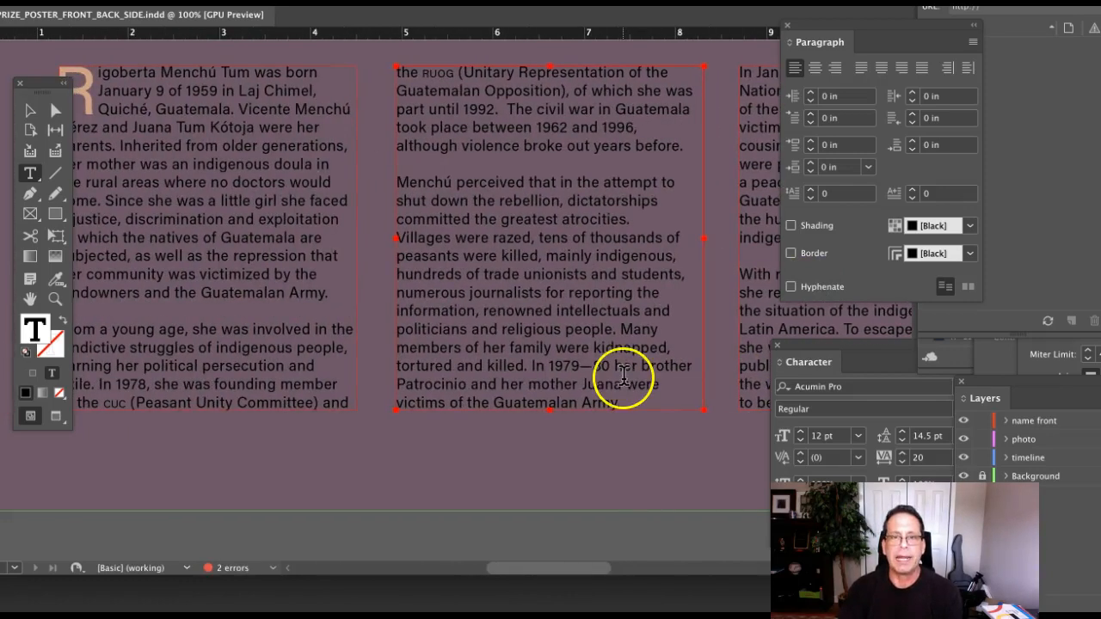
{"action": "scroll", "coordinate": [624, 379], "scroll_direction": "left", "scroll_amount": 5}
{"action": "left_click", "coordinate": [29, 113]}
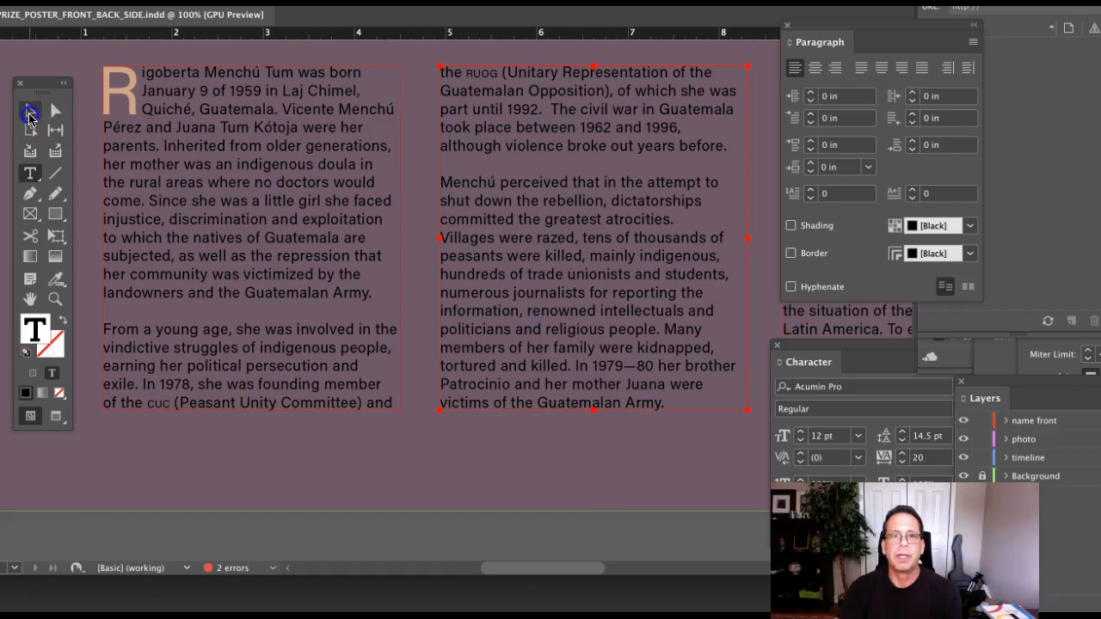
{"action": "left_click", "coordinate": [409, 291]}
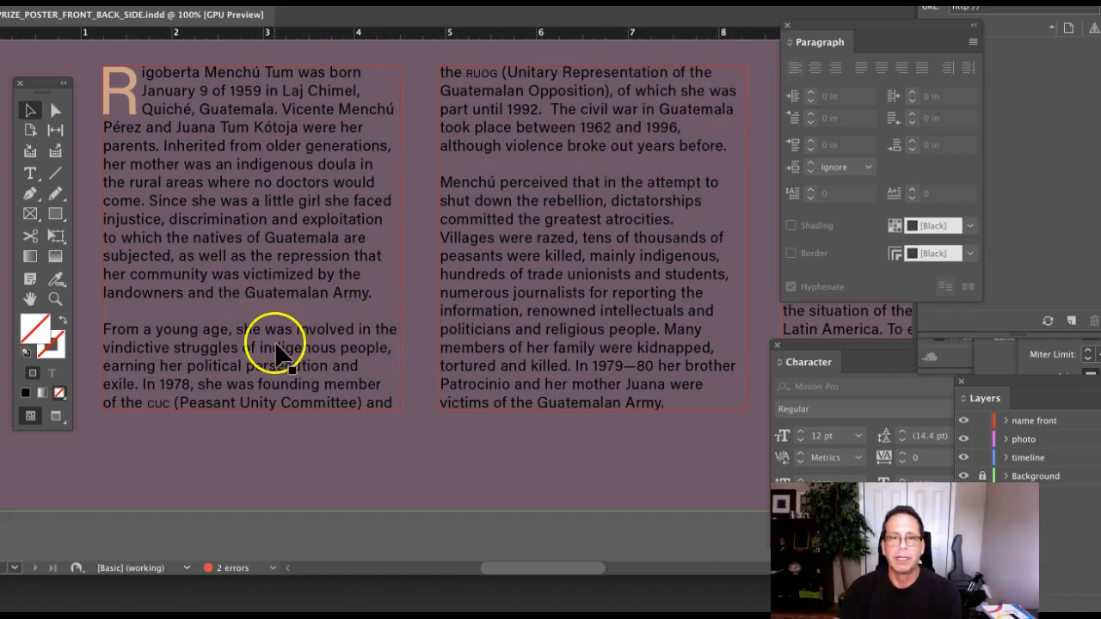
{"action": "left_click_drag", "start_coordinate": [826, 353], "coordinate": [768, 342]}
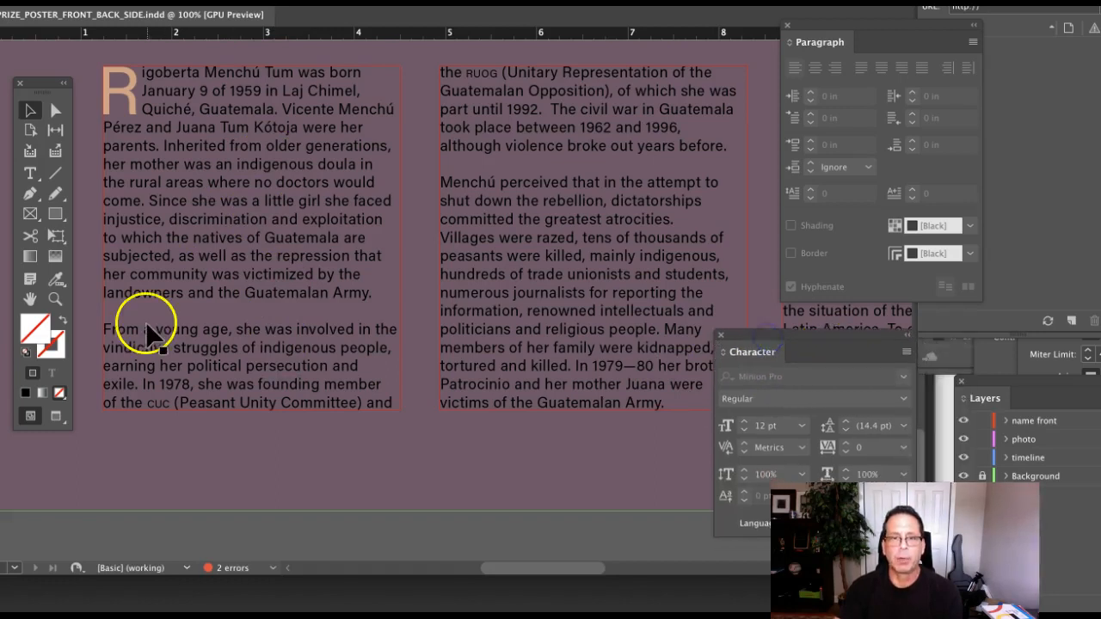
Select the line 'From a young age, she was involved in the' and lower its tracking from 20 to -10.
{"action": "left_click", "coordinate": [205, 332]}
{"action": "triple_click", "coordinate": [205, 332]}
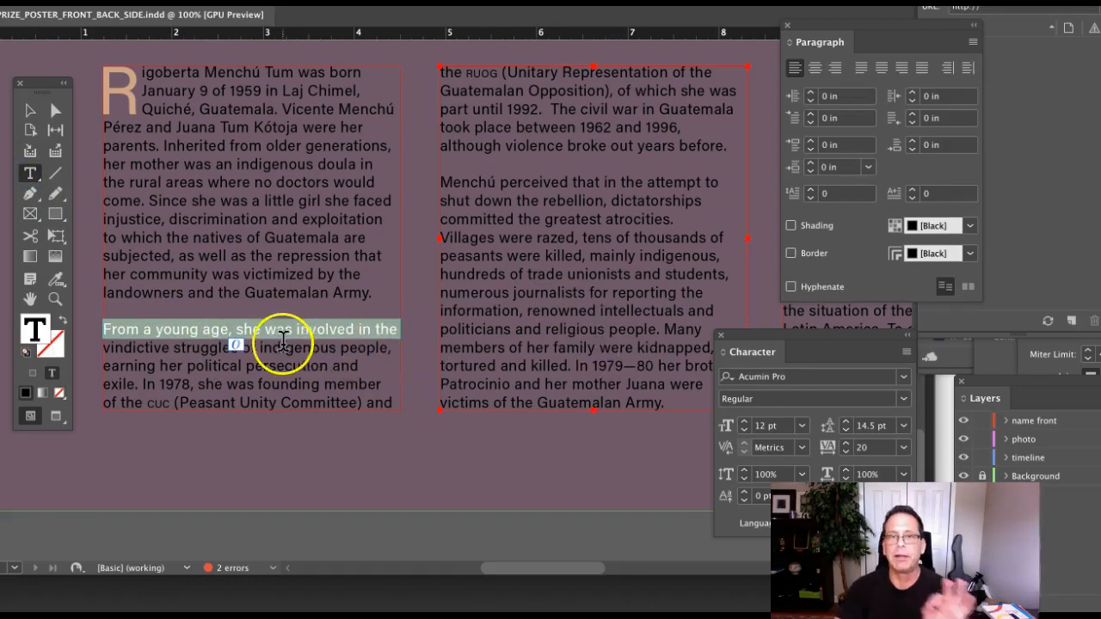
{"action": "left_click", "coordinate": [845, 456]}
{"action": "left_click", "coordinate": [845, 456]}
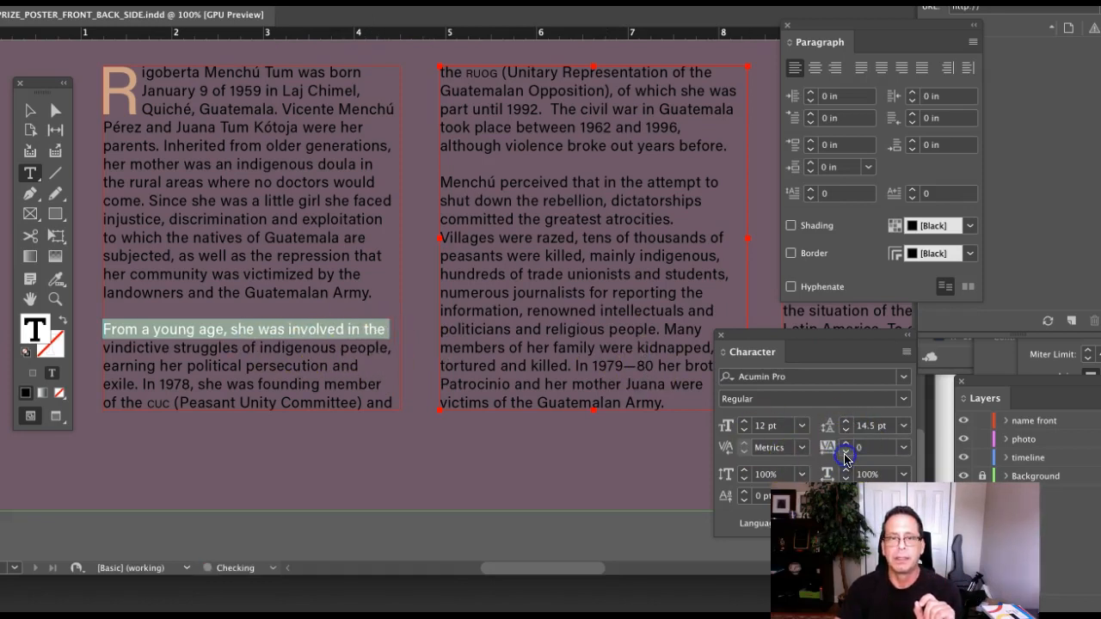
{"action": "left_click", "coordinate": [845, 456]}
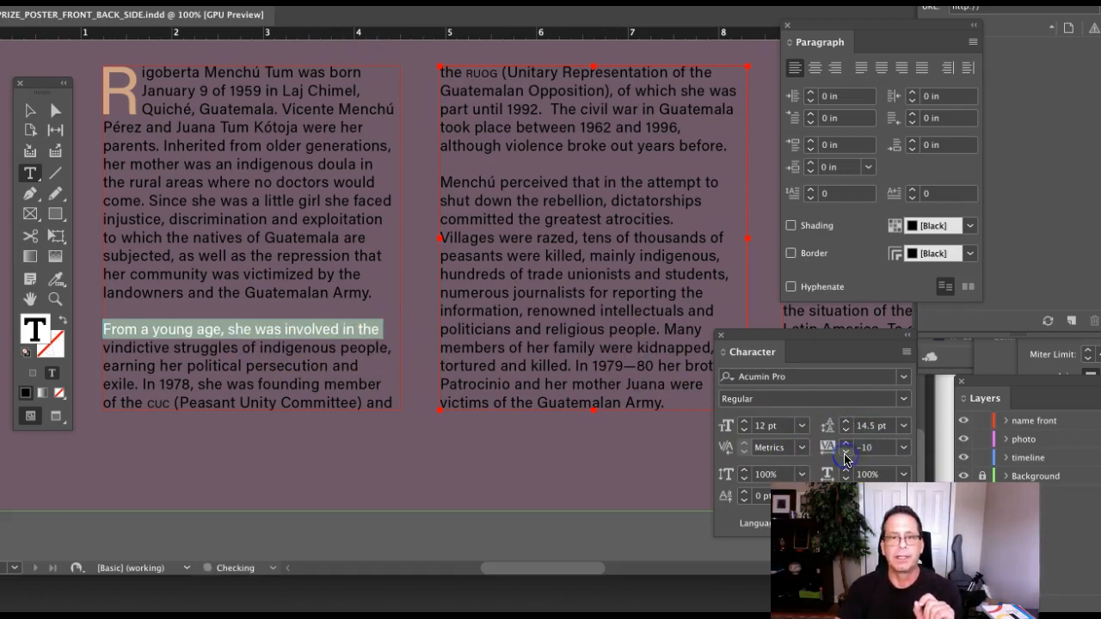
{"action": "left_click", "coordinate": [353, 363]}
{"action": "scroll", "coordinate": [347, 365], "scroll_direction": "right", "scroll_amount": 3}
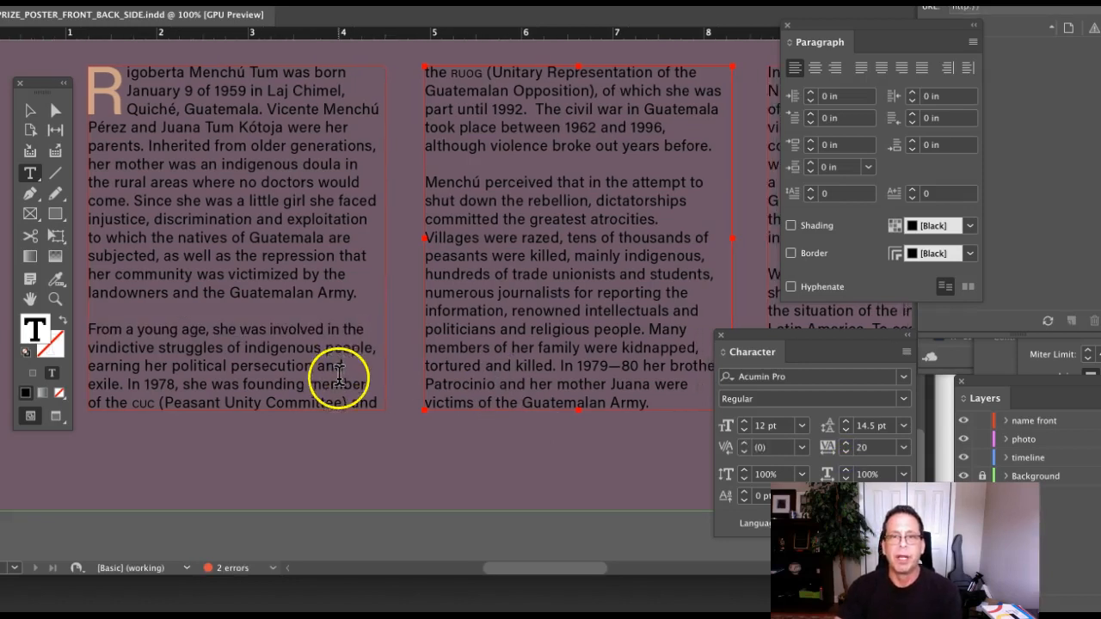
{"action": "scroll", "coordinate": [344, 376], "scroll_direction": "left", "scroll_amount": 1}
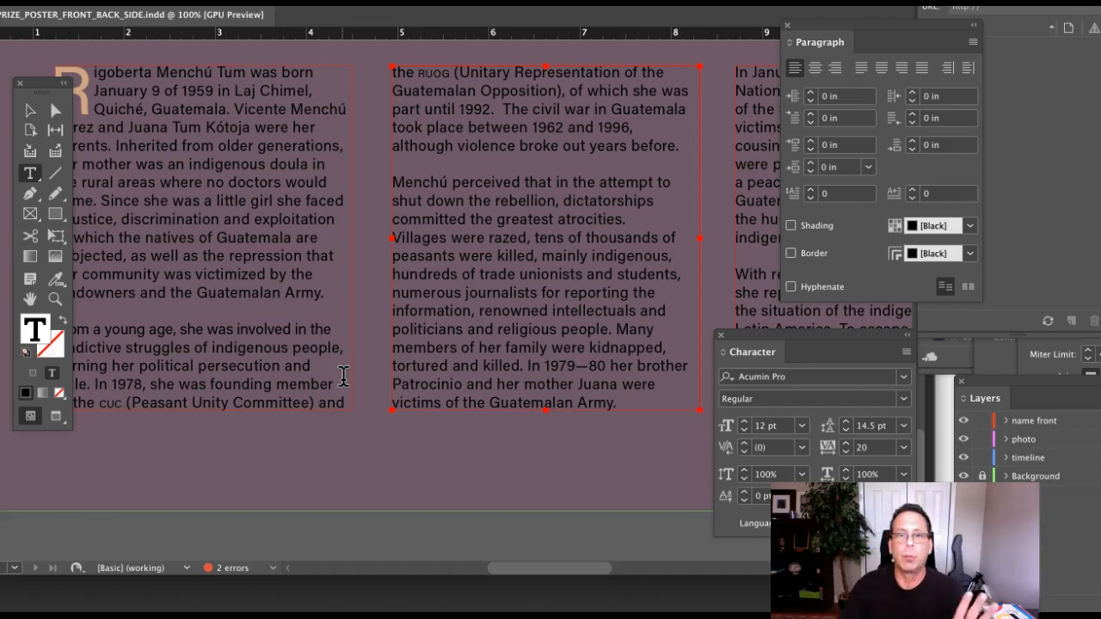
Select the line 'a peaceful campaign to denounce the' and raise its tracking from 20 to 40.
{"action": "scroll", "coordinate": [303, 397], "scroll_direction": "right", "scroll_amount": 3}
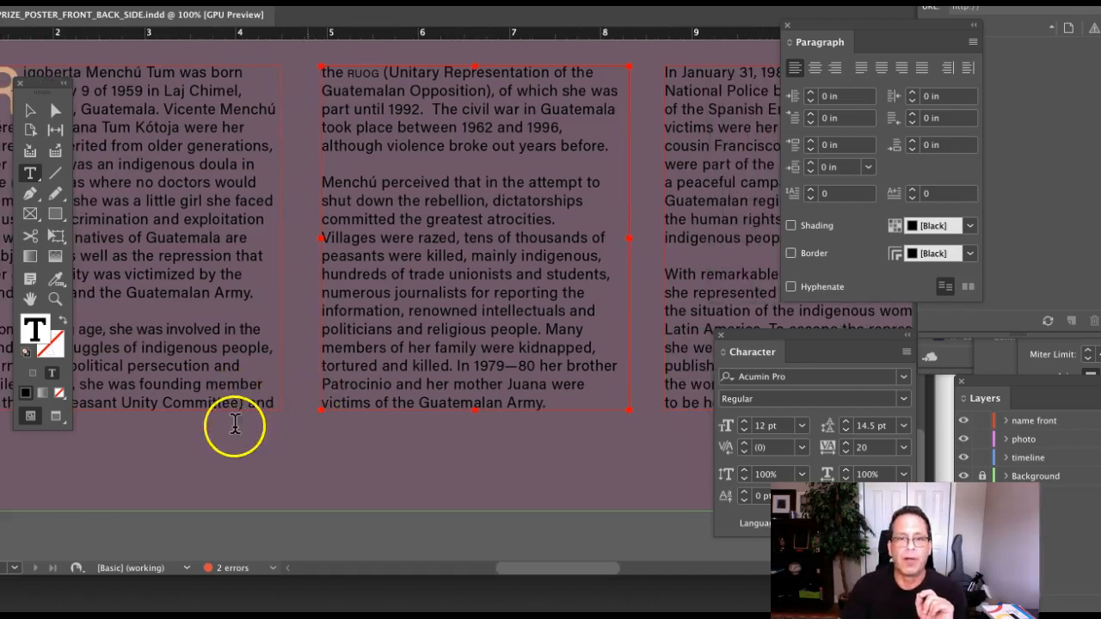
{"action": "scroll", "coordinate": [273, 361], "scroll_direction": "right", "scroll_amount": 5}
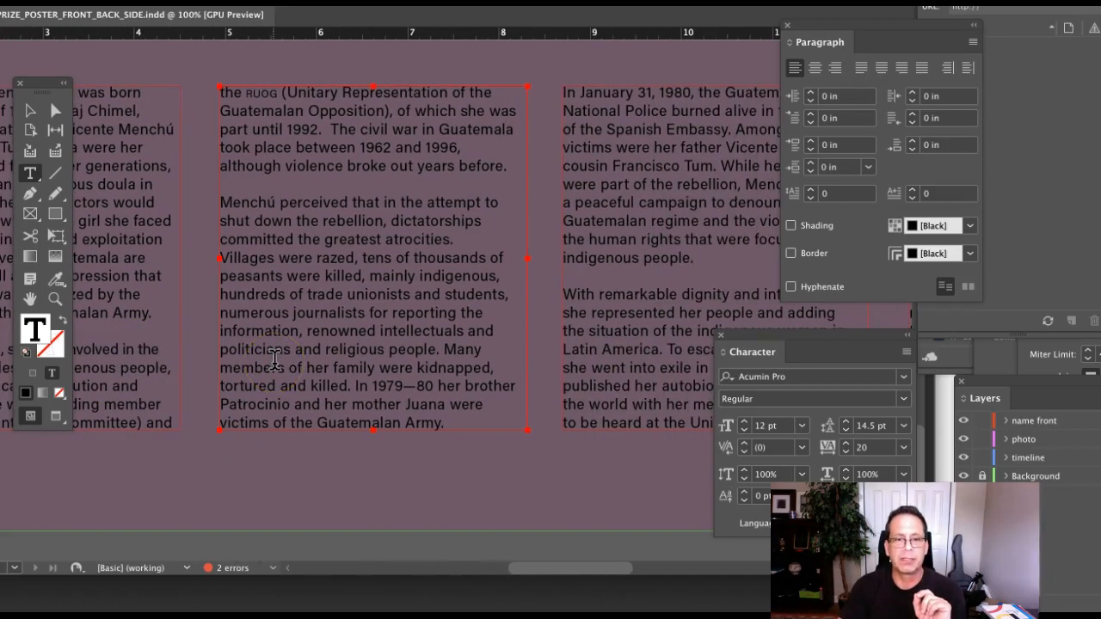
{"action": "scroll", "coordinate": [274, 362], "scroll_direction": "right", "scroll_amount": 6}
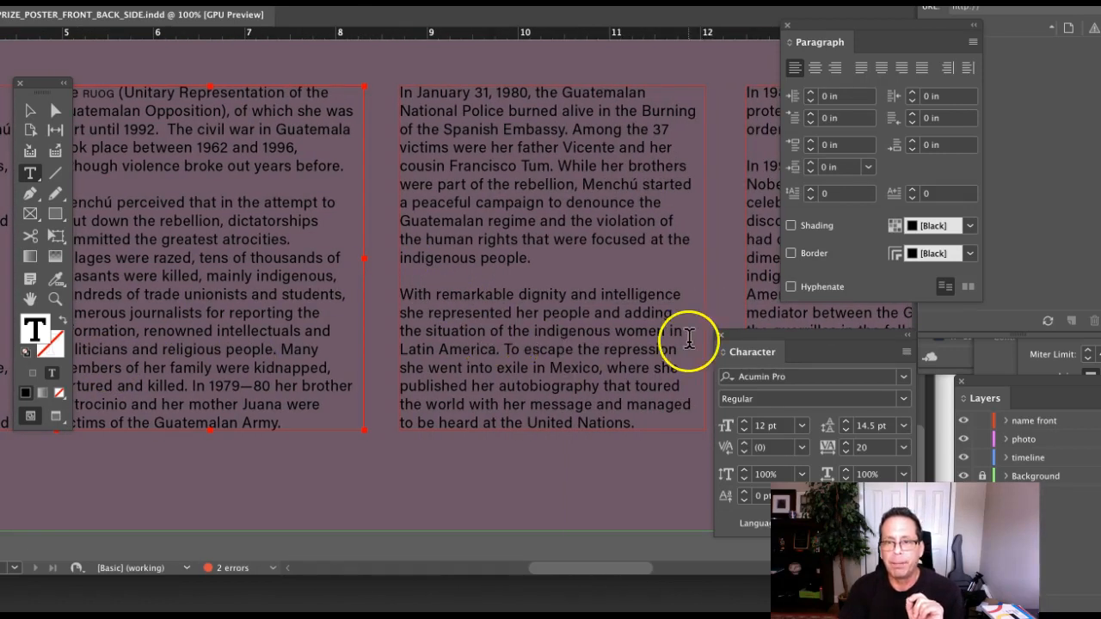
{"action": "scroll", "coordinate": [688, 336], "scroll_direction": "right", "scroll_amount": 1}
{"action": "triple_click", "coordinate": [545, 204]}
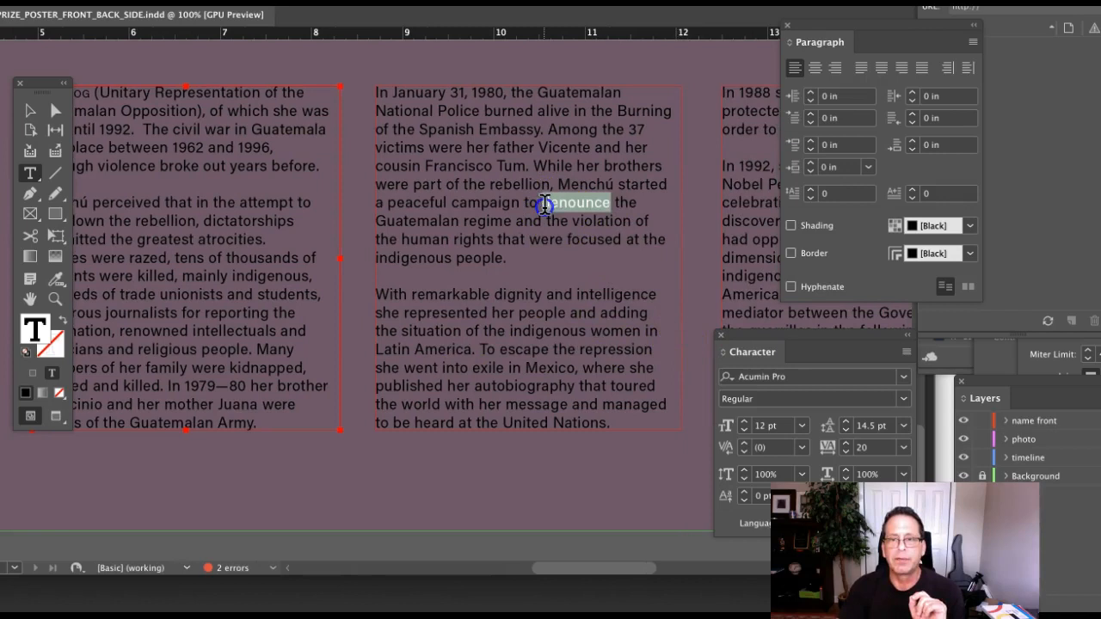
{"action": "left_click", "coordinate": [847, 445]}
{"action": "left_click", "coordinate": [847, 445]}
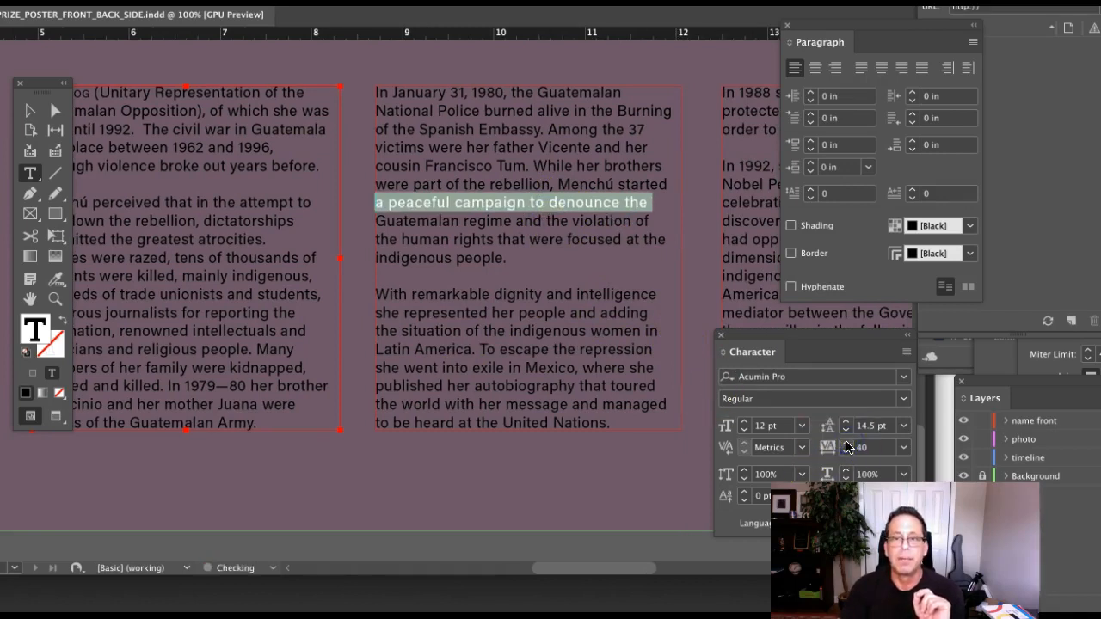
{"action": "left_click", "coordinate": [847, 452]}
{"action": "left_click", "coordinate": [847, 452]}
{"action": "left_click", "coordinate": [644, 265]}
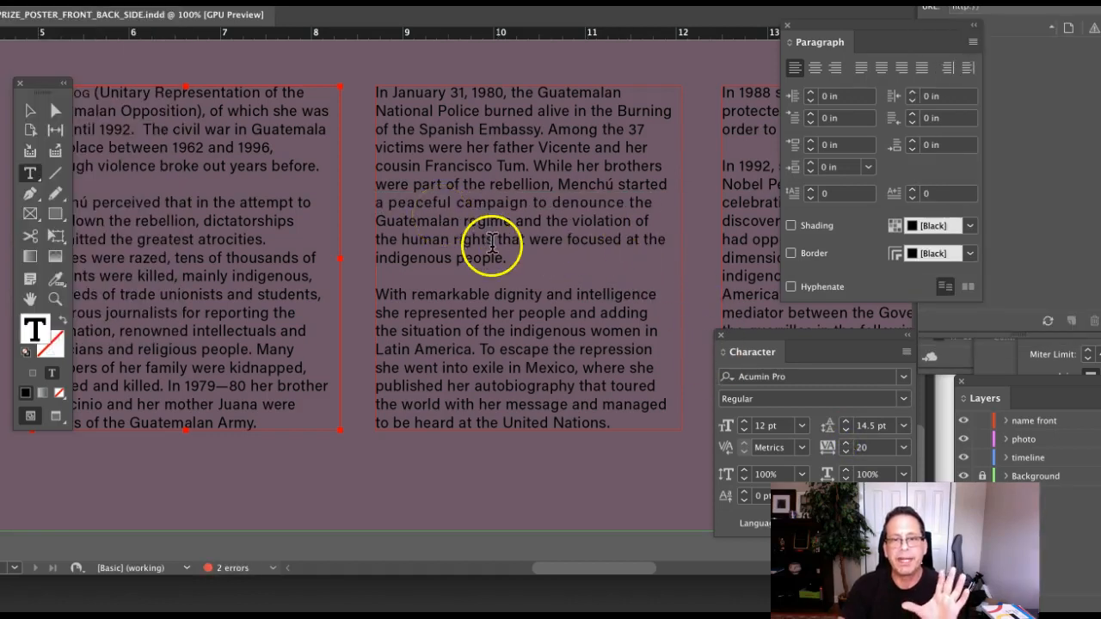
{"action": "left_click", "coordinate": [564, 223]}
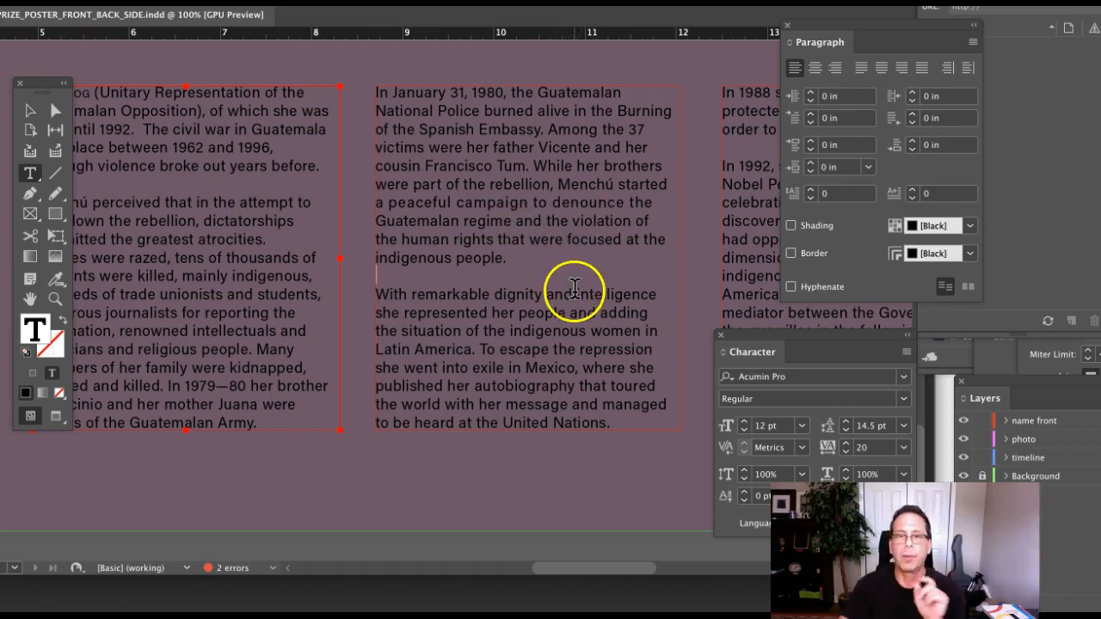
Nudge the right edge of the 'In January 31, 1980' column frame inward, keeping the original line breaks.
{"action": "scroll", "coordinate": [571, 292], "scroll_direction": "left", "scroll_amount": 2}
{"action": "scroll", "coordinate": [616, 370], "scroll_direction": "right", "scroll_amount": 5}
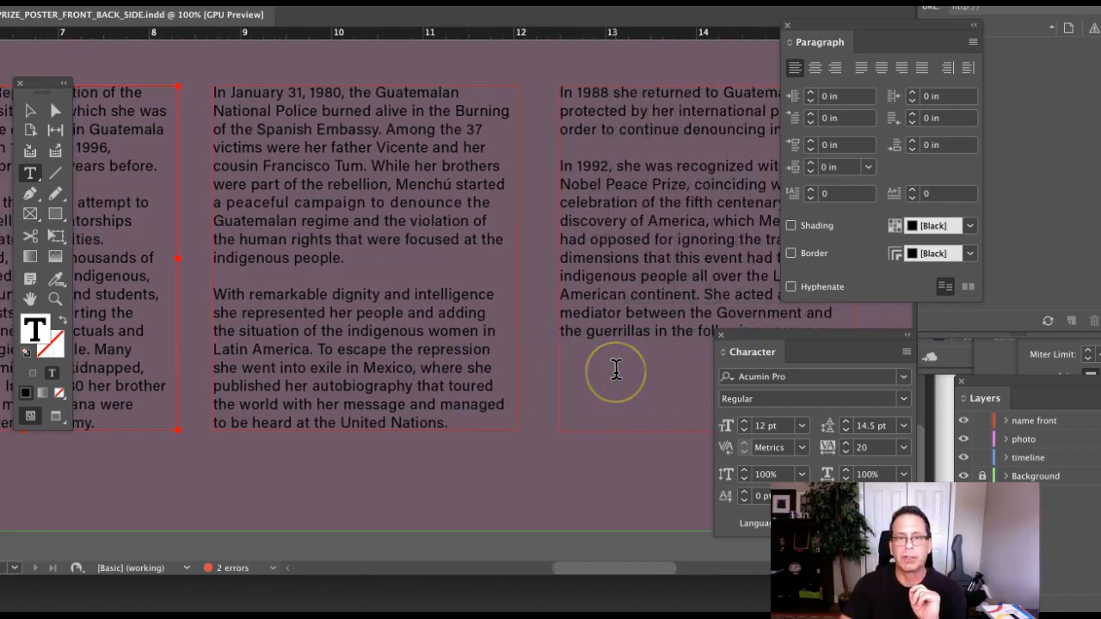
{"action": "scroll", "coordinate": [616, 370], "scroll_direction": "right", "scroll_amount": 5}
{"action": "scroll", "coordinate": [616, 370], "scroll_direction": "left", "scroll_amount": 15}
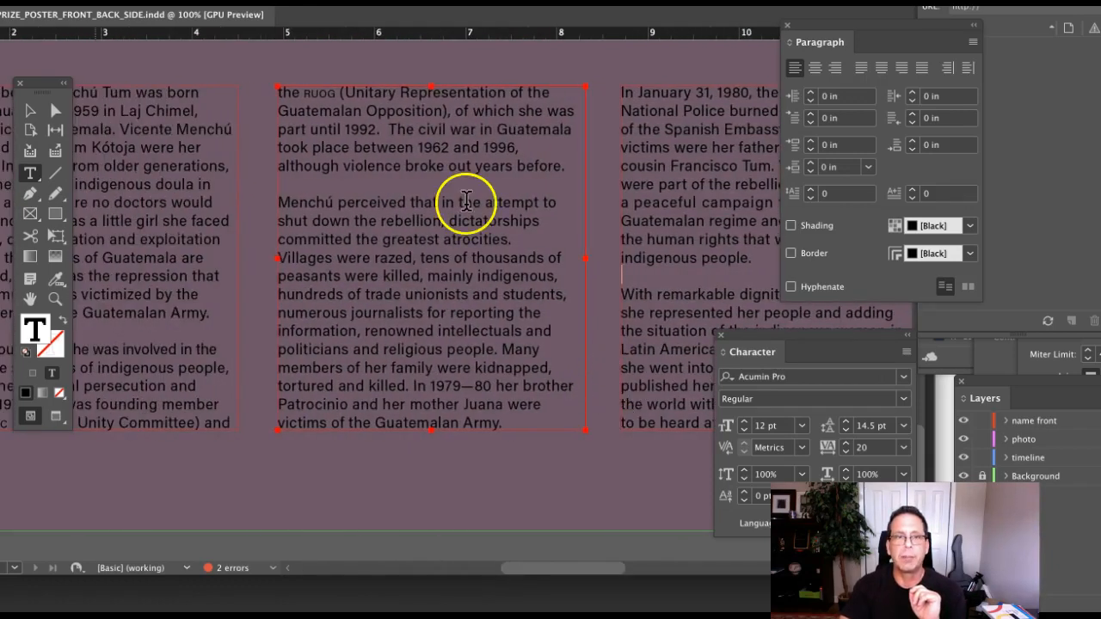
{"action": "left_click", "coordinate": [25, 112]}
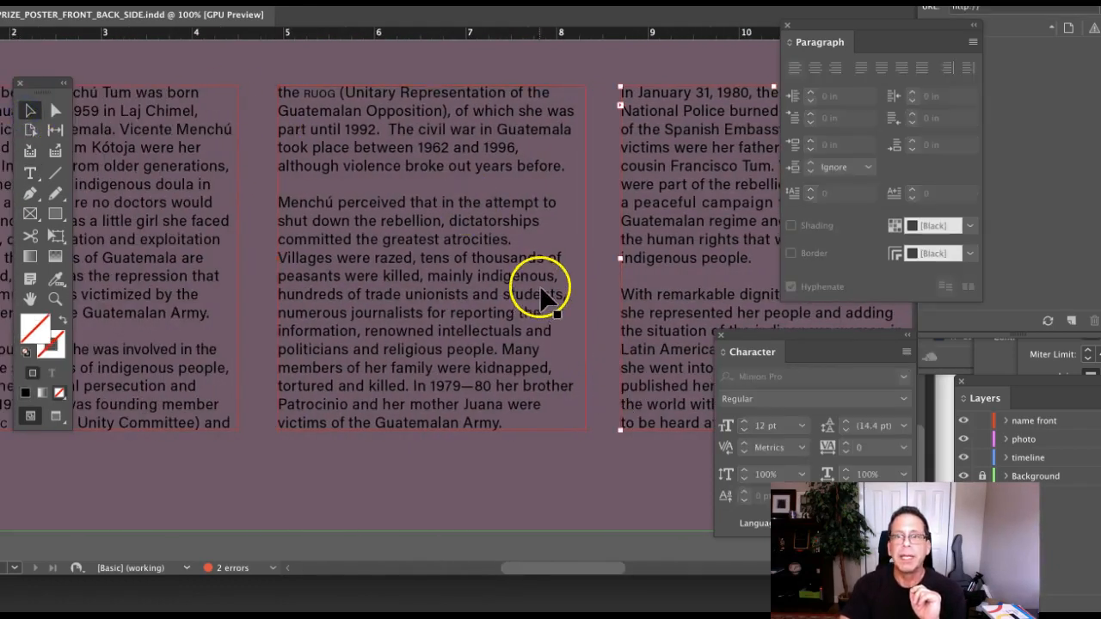
{"action": "scroll", "coordinate": [541, 290], "scroll_direction": "right", "scroll_amount": 3}
{"action": "left_click", "coordinate": [529, 290]}
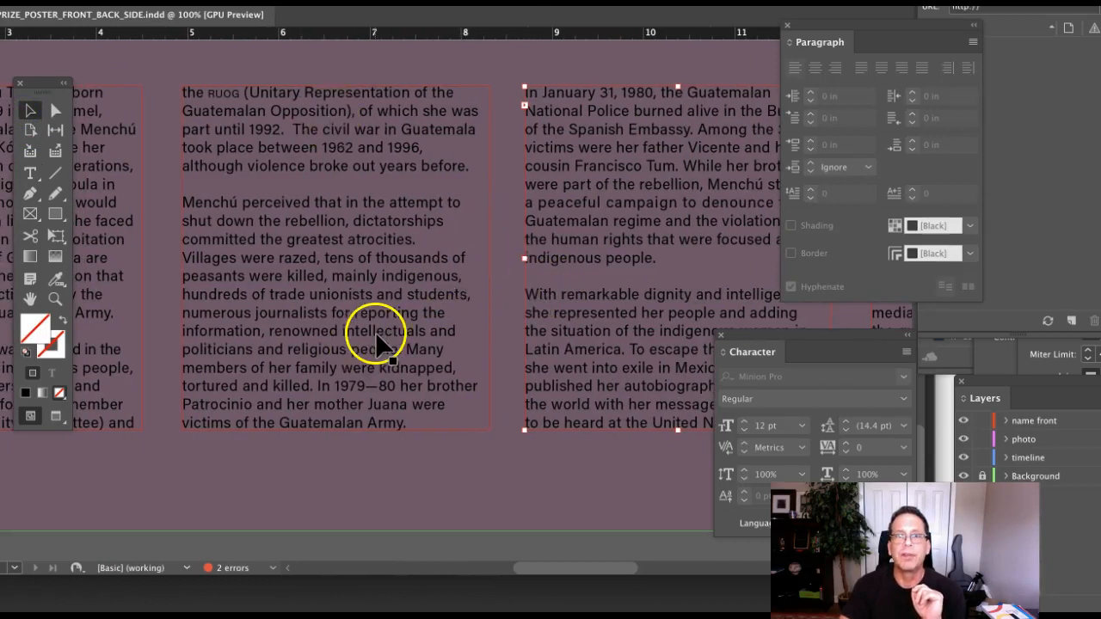
{"action": "scroll", "coordinate": [472, 277], "scroll_direction": "right", "scroll_amount": 8}
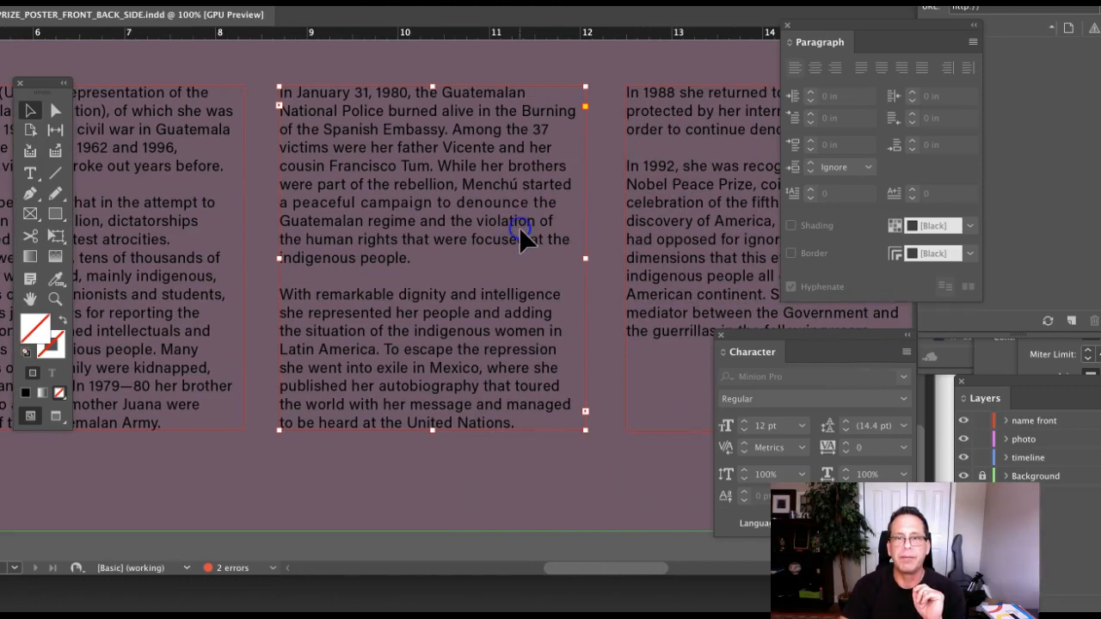
{"action": "left_click_drag", "start_coordinate": [584, 261], "coordinate": [571, 261]}
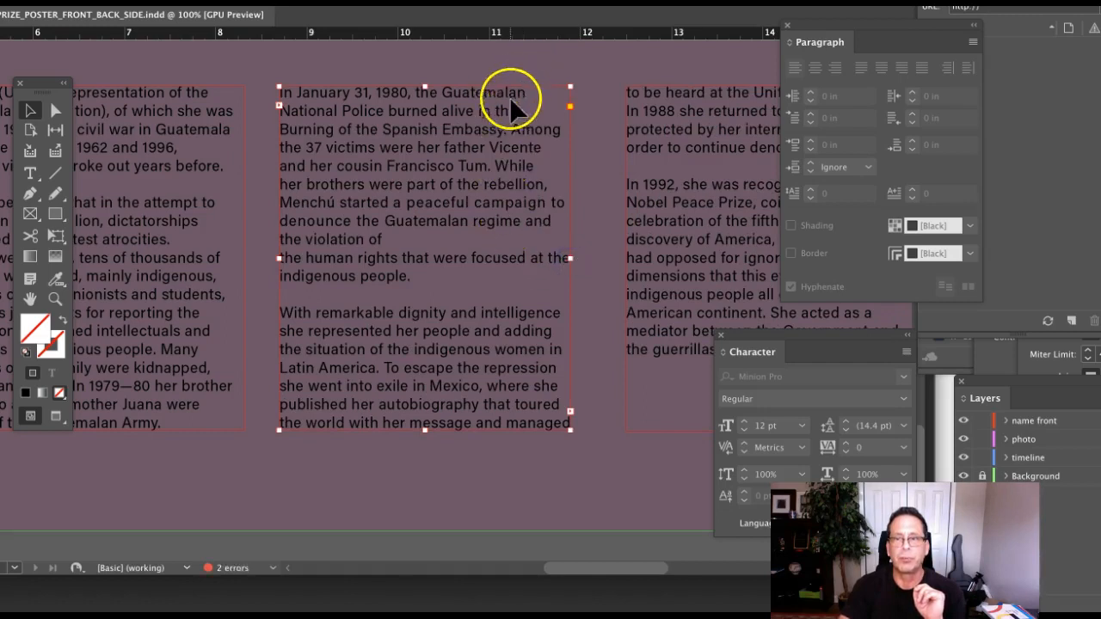
{"action": "left_click_drag", "start_coordinate": [570, 261], "coordinate": [578, 259]}
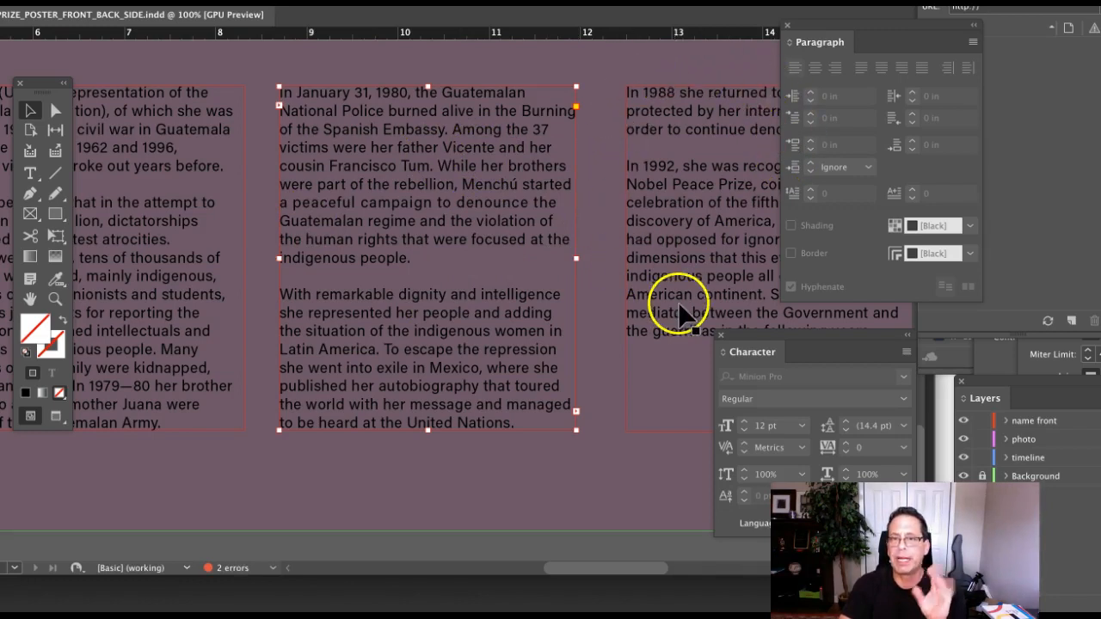
{"action": "scroll", "coordinate": [680, 314], "scroll_direction": "left", "scroll_amount": 10}
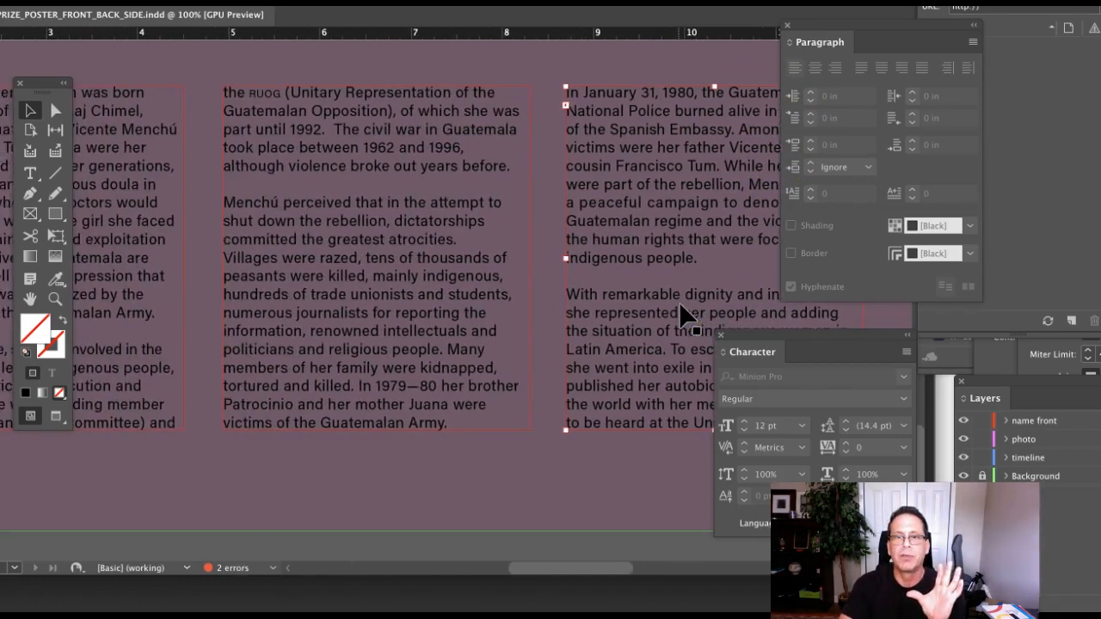
{"action": "scroll", "coordinate": [680, 314], "scroll_direction": "right", "scroll_amount": 5}
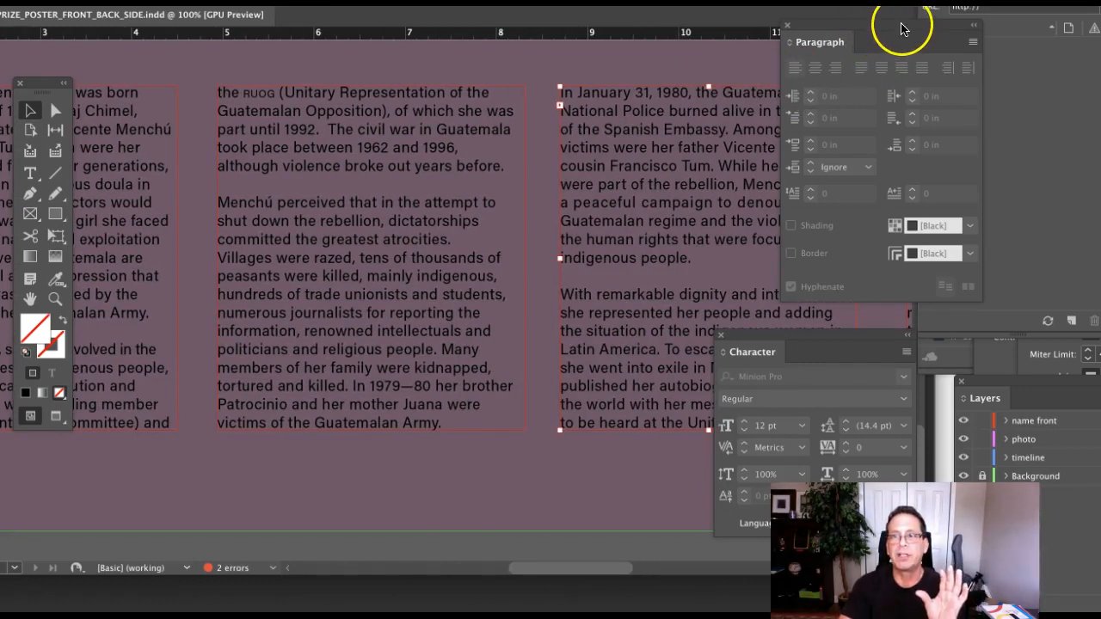
{"action": "left_click", "coordinate": [974, 45]}
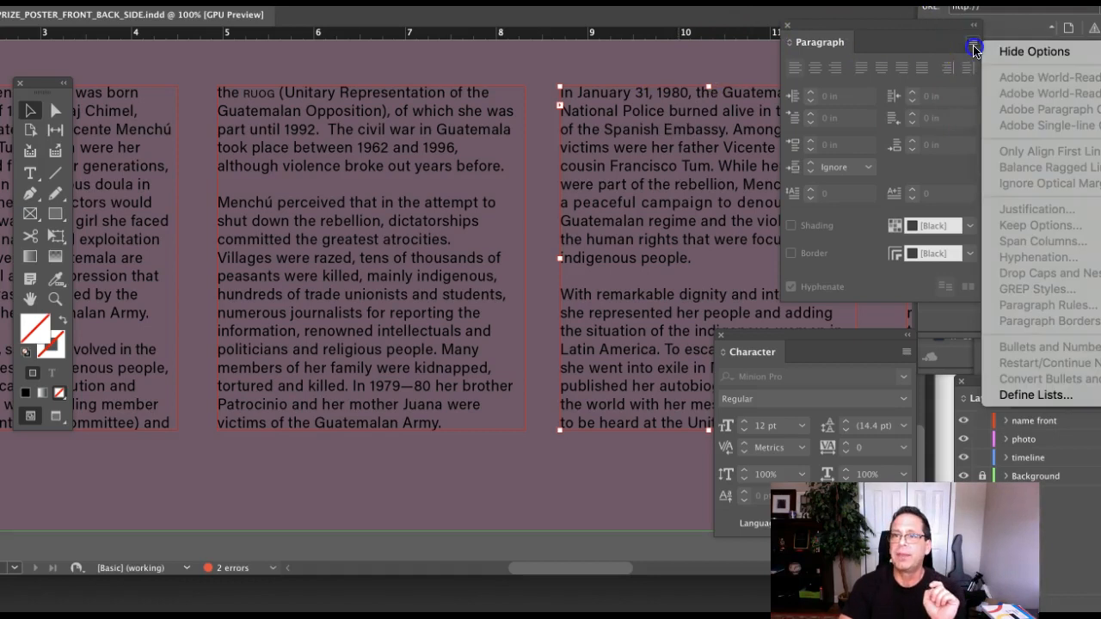
{"action": "left_click", "coordinate": [862, 30]}
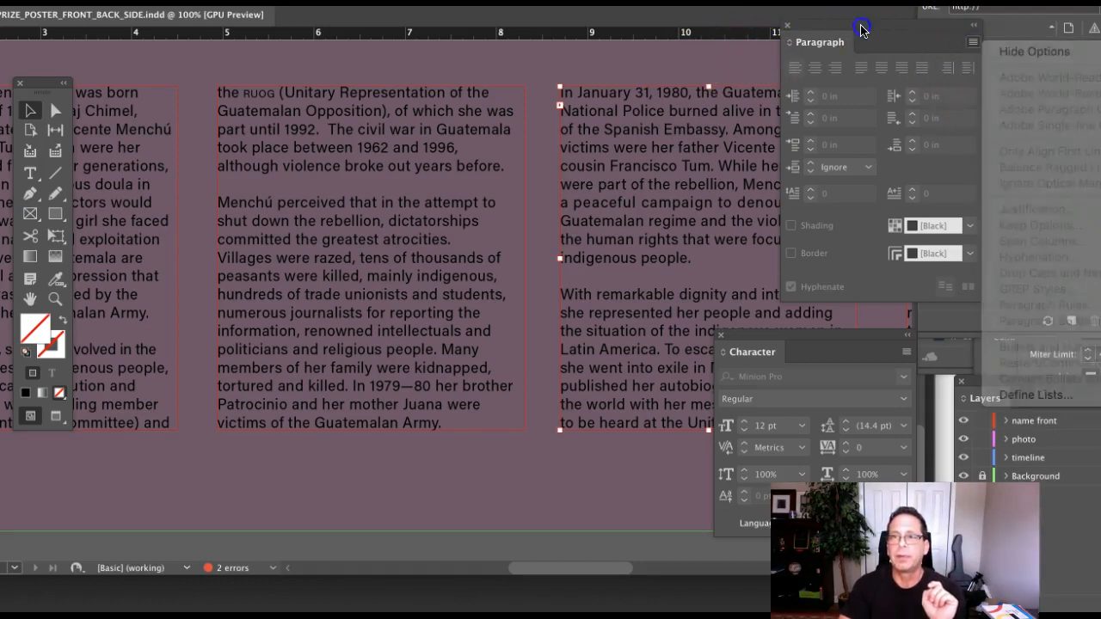
{"action": "left_click", "coordinate": [974, 42]}
{"action": "left_click", "coordinate": [532, 478]}
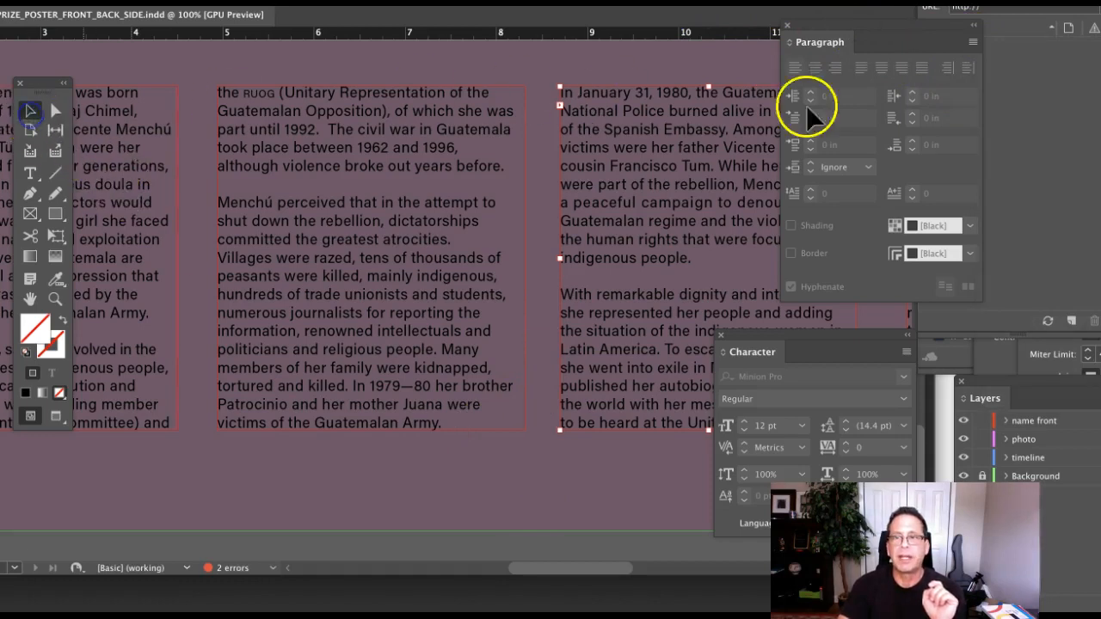
{"action": "left_click", "coordinate": [973, 44]}
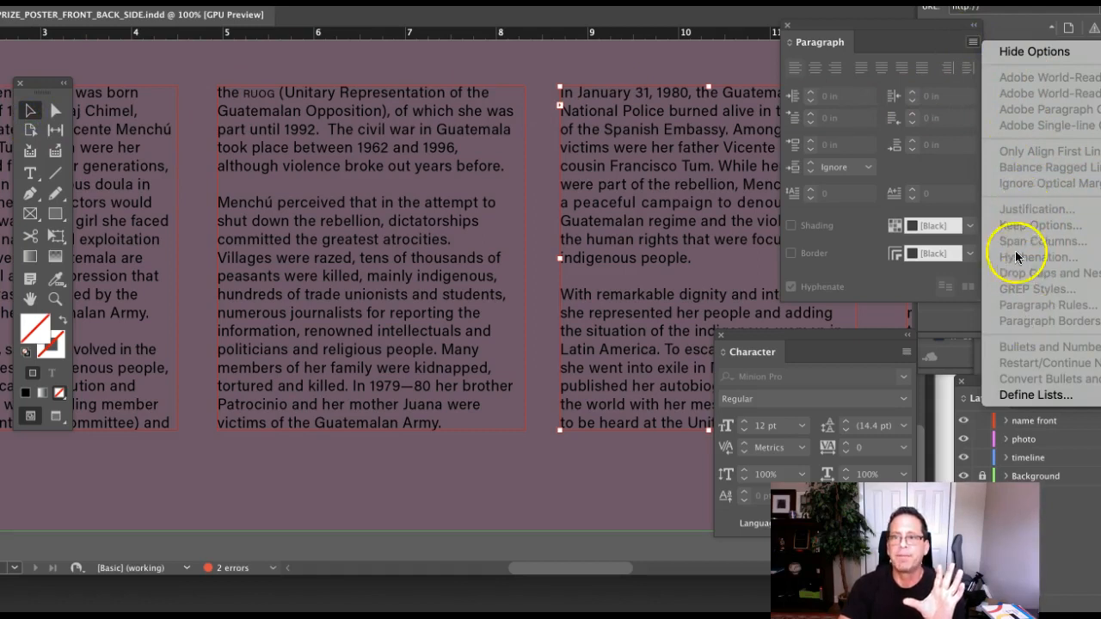
{"action": "left_click", "coordinate": [584, 65]}
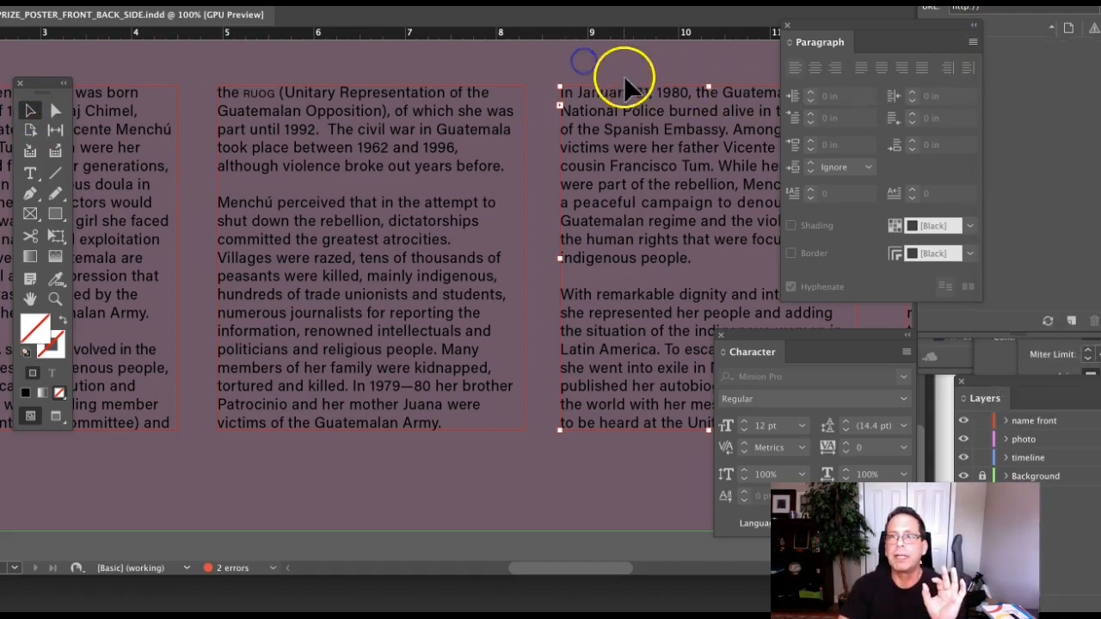
{"action": "left_click", "coordinate": [29, 177]}
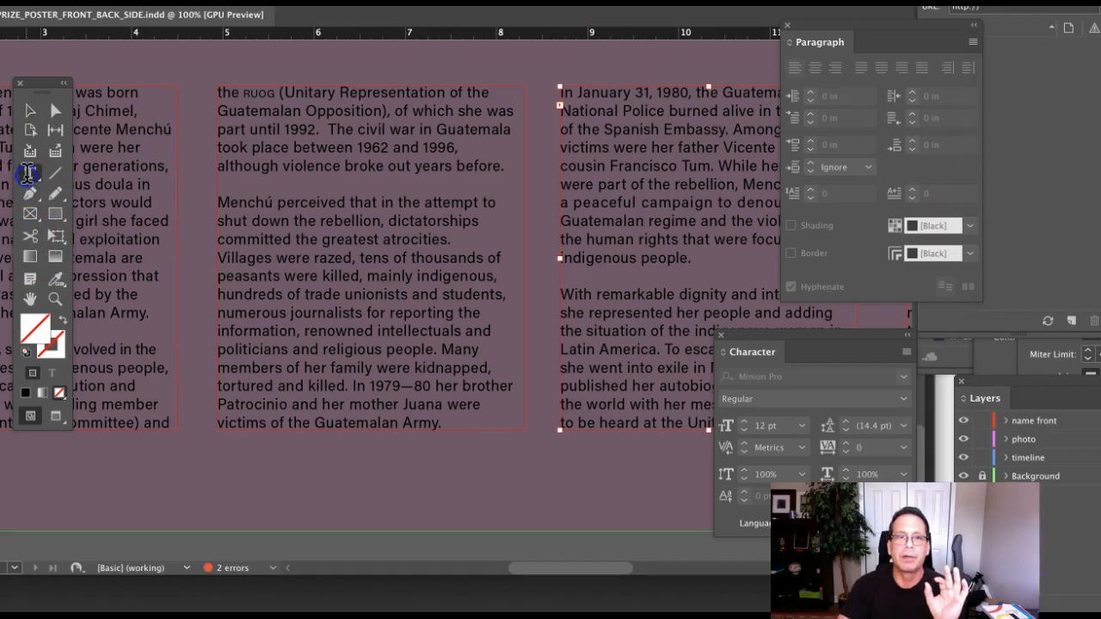
{"action": "left_click", "coordinate": [973, 45]}
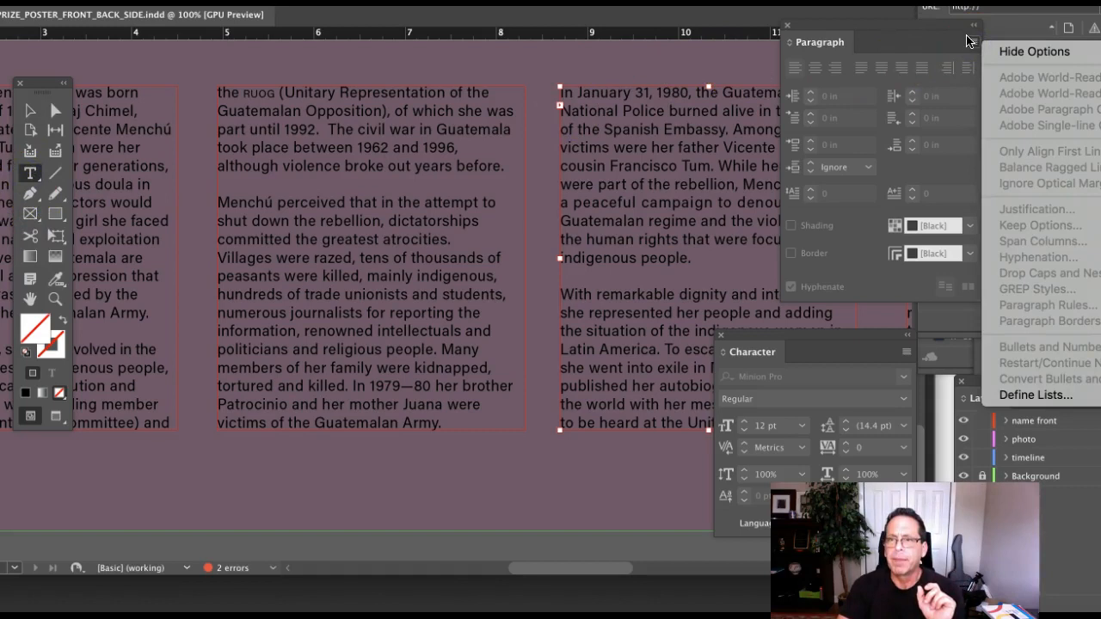
{"action": "left_click", "coordinate": [30, 111]}
{"action": "left_click", "coordinate": [329, 159]}
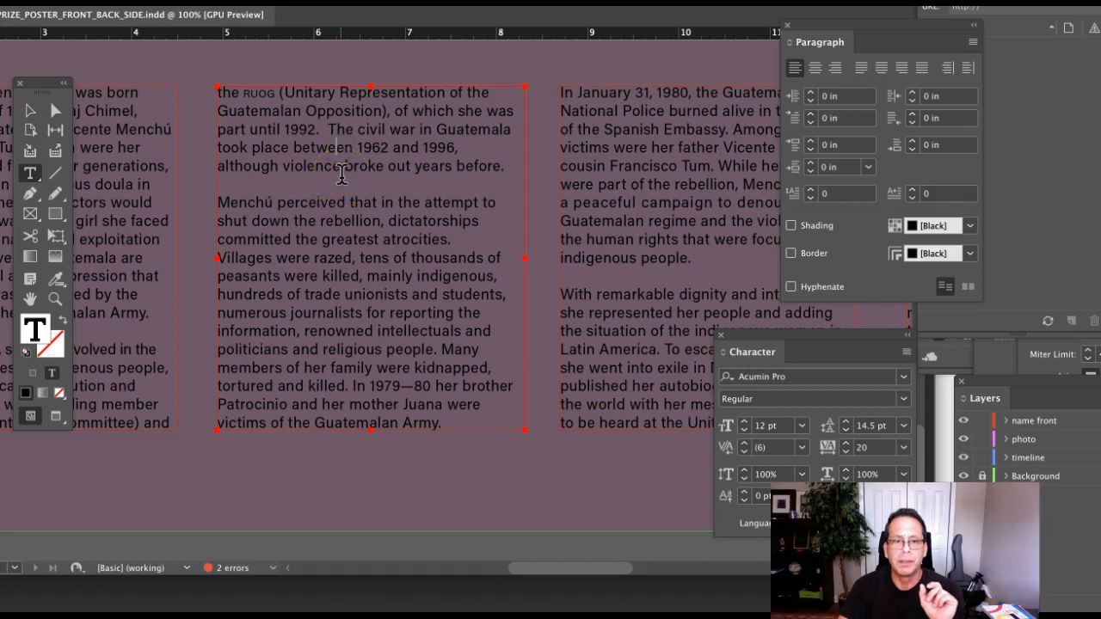
{"action": "left_click", "coordinate": [973, 42]}
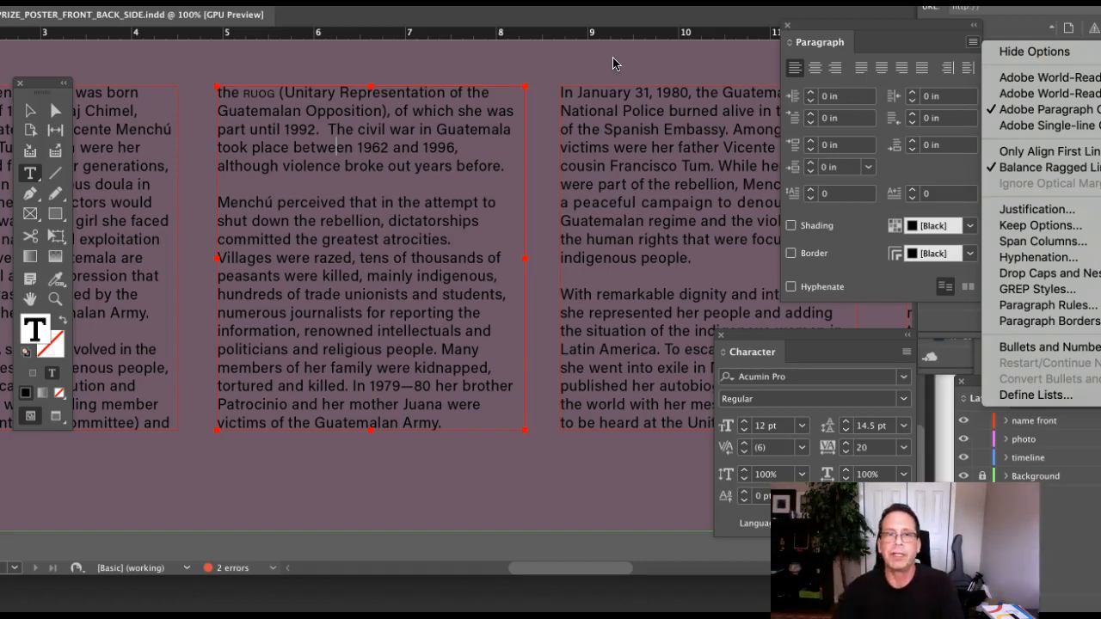
{"action": "left_click", "coordinate": [28, 111]}
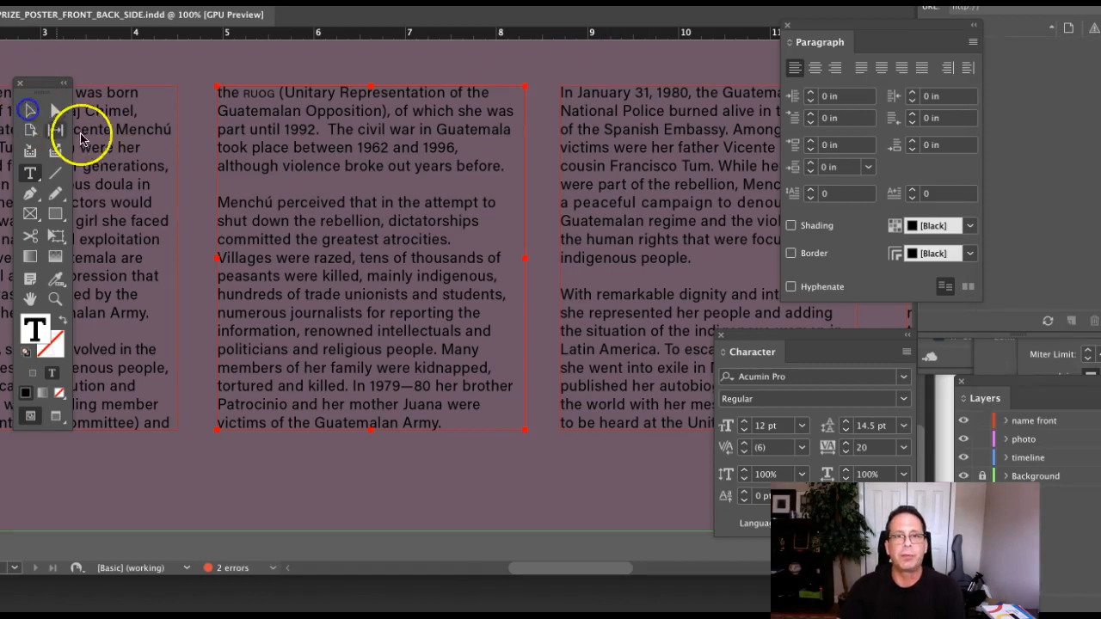